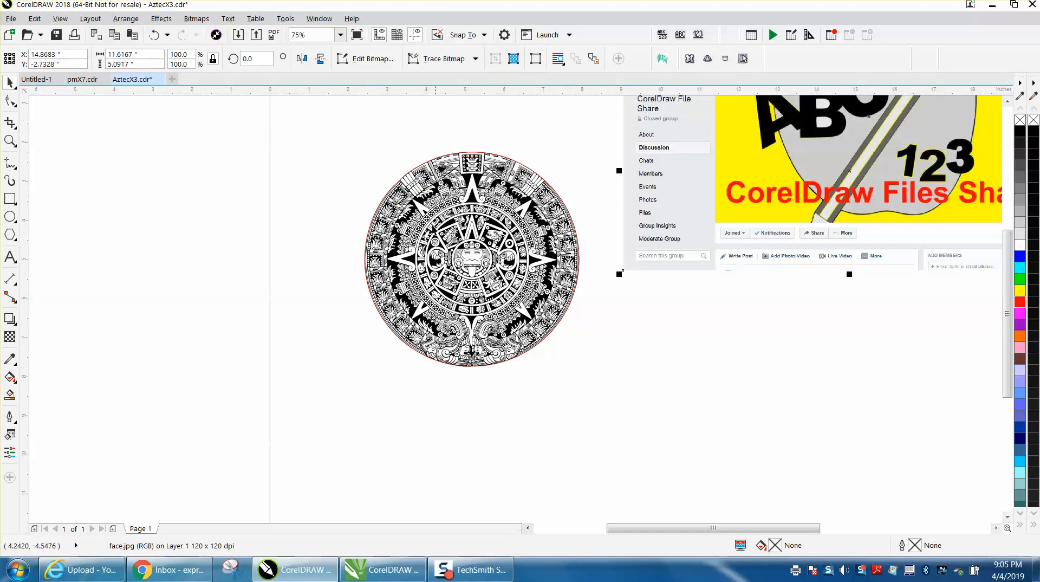
Step: Center the Aztec calendar group on the page and move the Facebook group screenshot away from it
{"action": "left_click_drag", "start_coordinate": [417, 171], "coordinate": [269, 171]}
{"action": "key", "text": "p"}
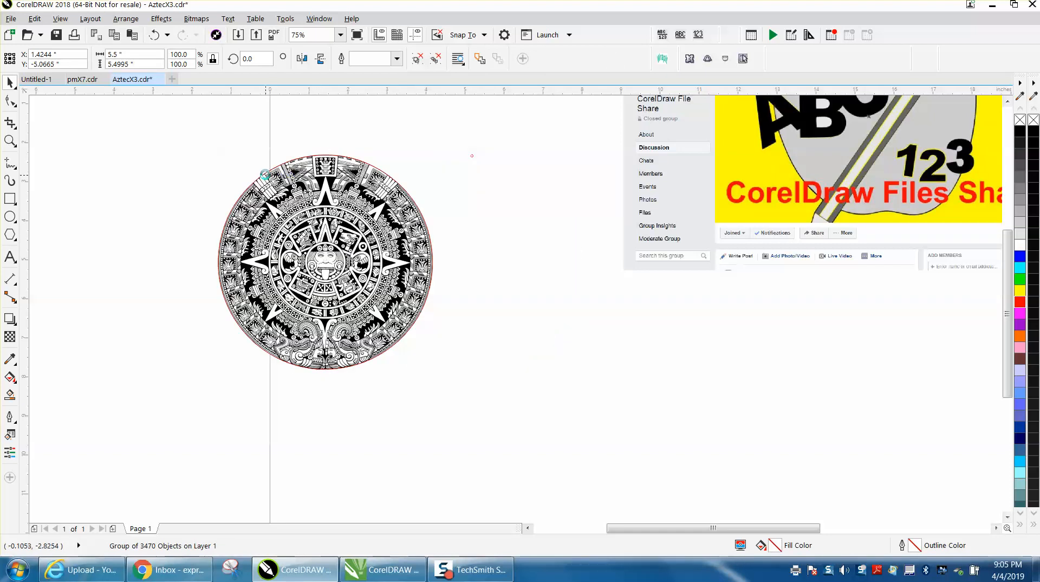
{"action": "scroll", "coordinate": [344, 161], "scroll_direction": "down", "scroll_amount": 1}
{"action": "left_click_drag", "start_coordinate": [651, 175], "coordinate": [803, 175]}
{"action": "left_click", "coordinate": [9, 141]}
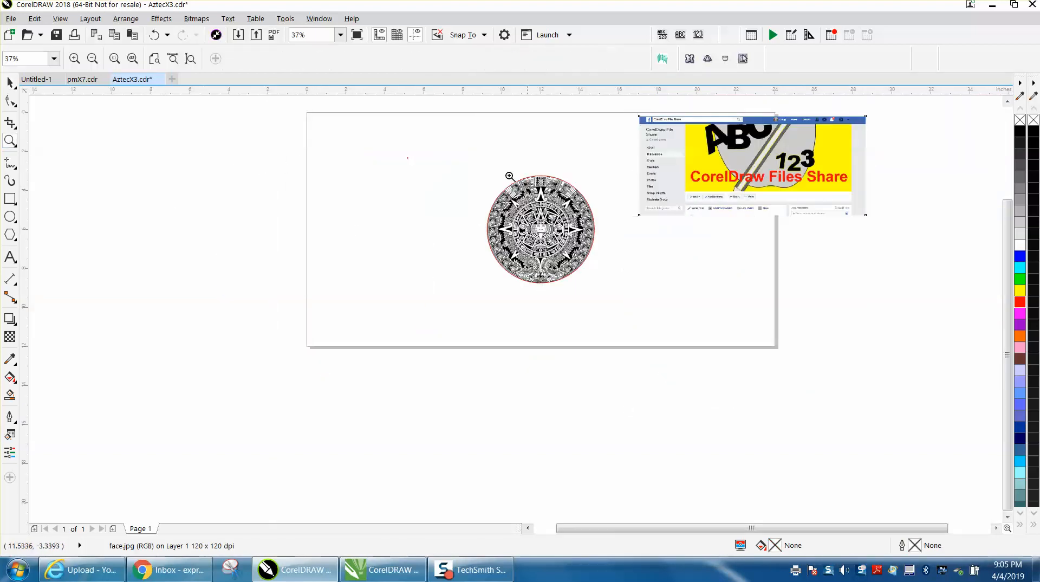
{"action": "left_click_drag", "start_coordinate": [476, 171], "coordinate": [661, 291]}
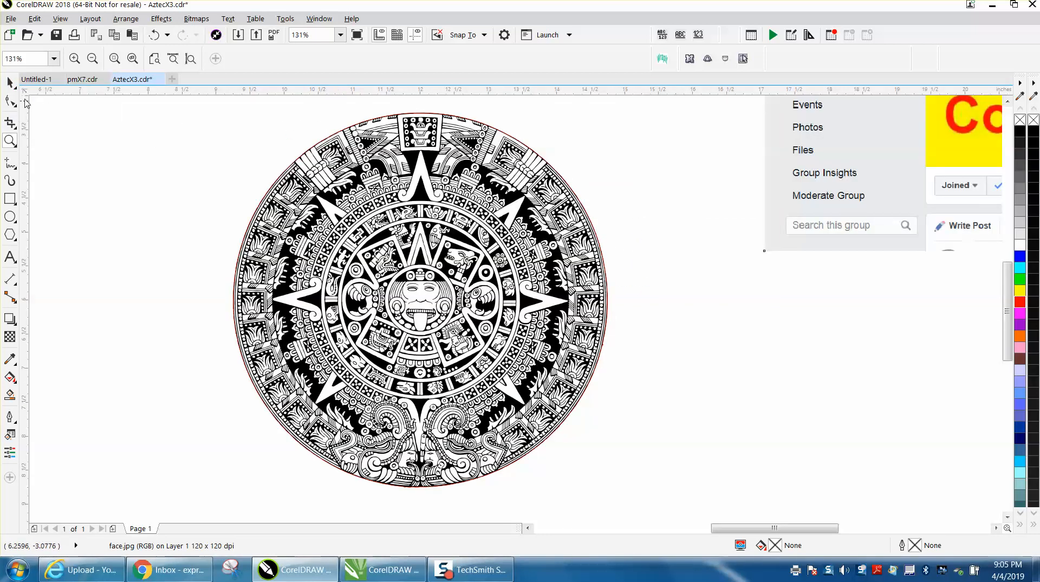
Step: Ungroup the Aztec calendar artwork so its red outline circle can be handled separately
{"action": "left_click", "coordinate": [10, 82]}
{"action": "left_click", "coordinate": [348, 157]}
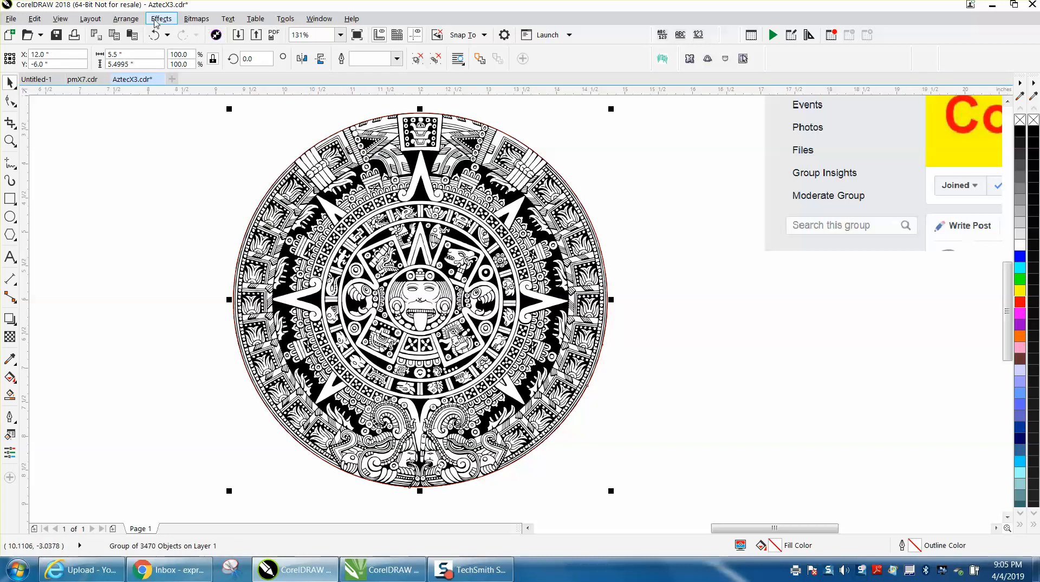
{"action": "left_click", "coordinate": [135, 21]}
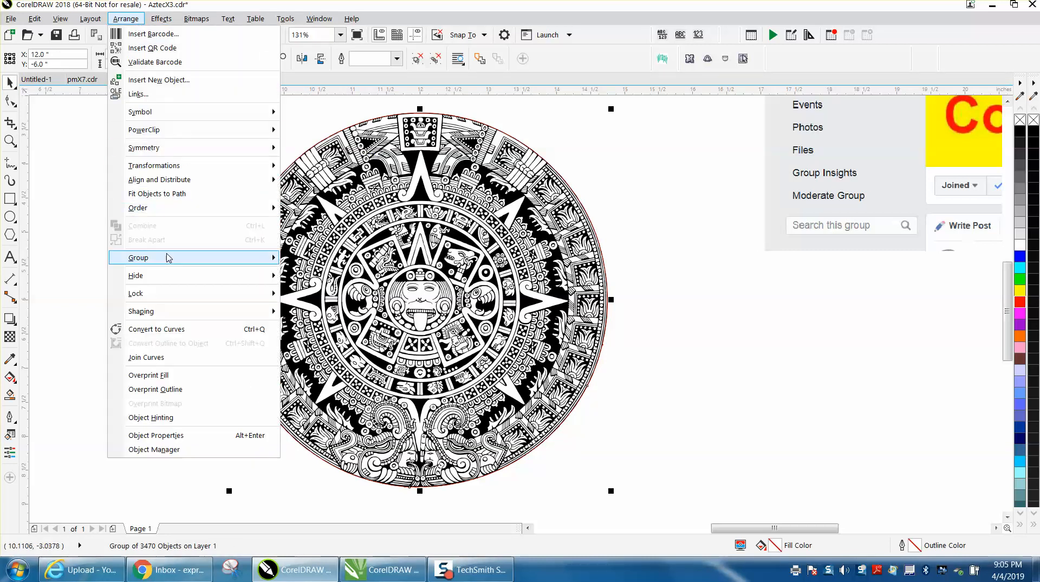
{"action": "mouse_move", "coordinate": [283, 262]}
{"action": "left_click", "coordinate": [327, 273]}
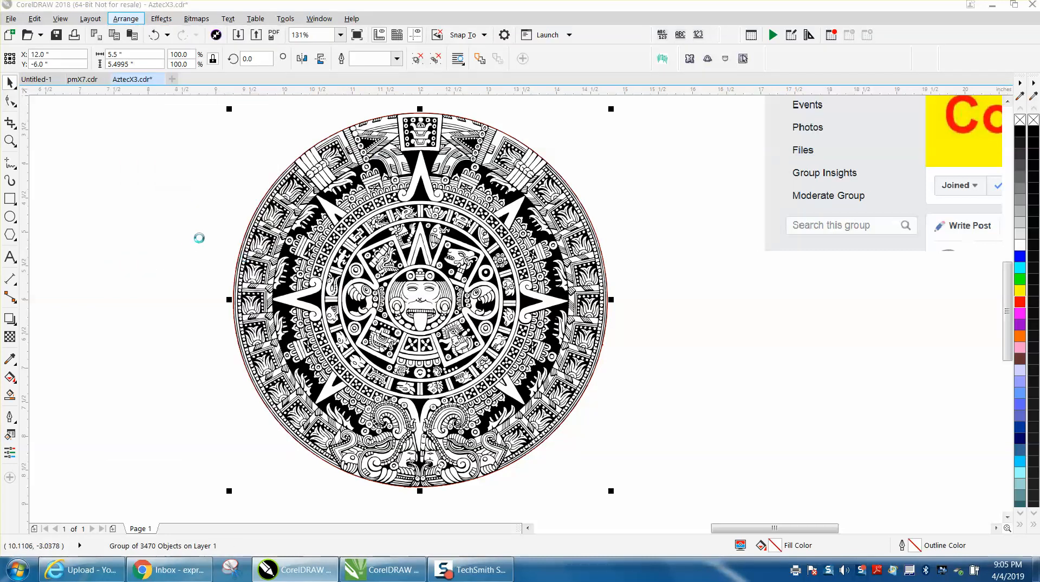
{"action": "left_click", "coordinate": [246, 236]}
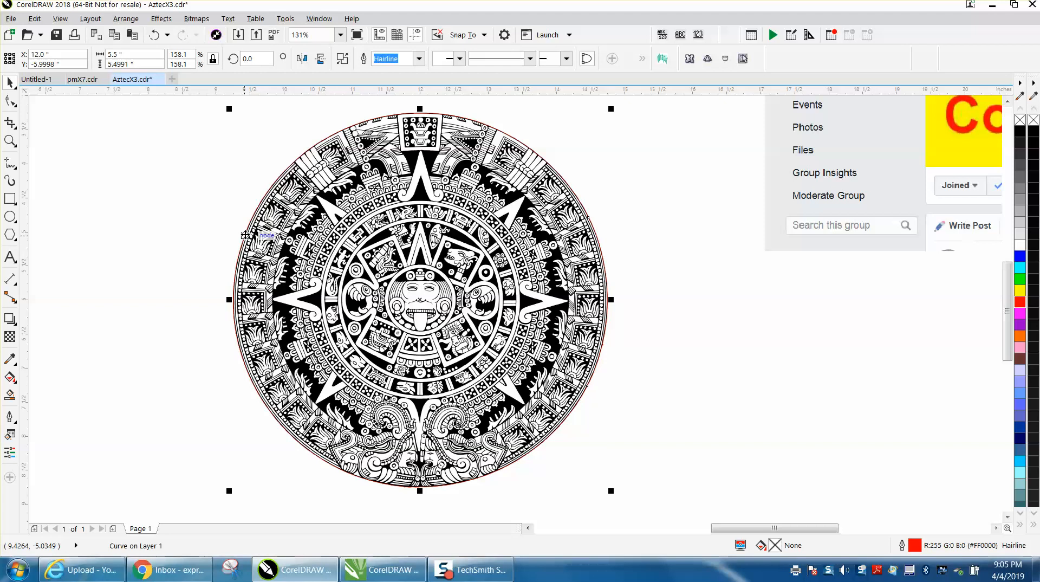
{"action": "left_click_drag", "start_coordinate": [245, 235], "coordinate": [245, 234]}
{"action": "key", "text": "ctrl+z"}
{"action": "left_click", "coordinate": [146, 197]}
{"action": "left_click_drag", "start_coordinate": [276, 155], "coordinate": [657, 448]}
{"action": "left_click_drag", "start_coordinate": [213, 101], "coordinate": [733, 513]}
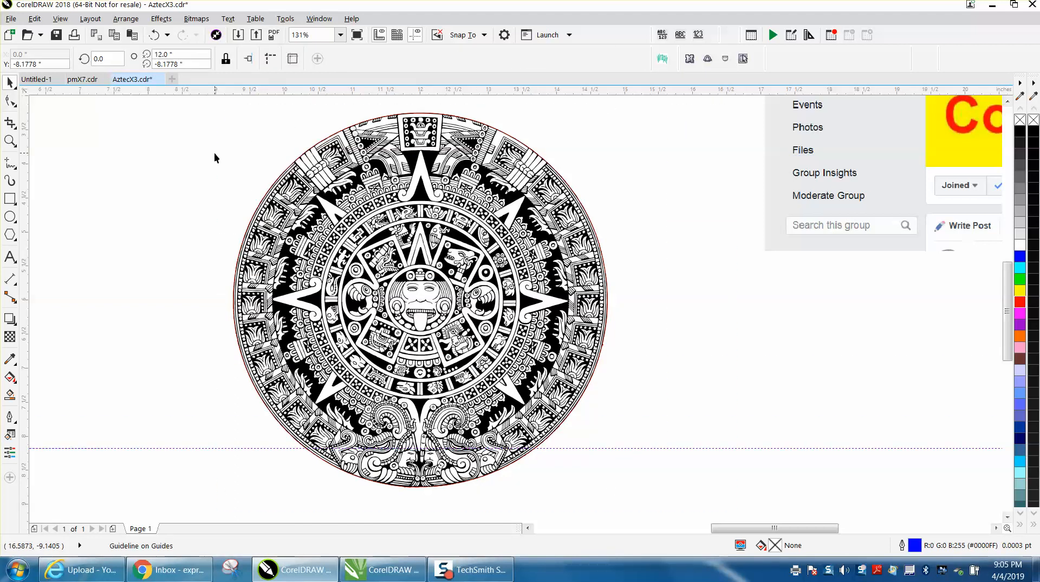
{"action": "scroll", "coordinate": [215, 156], "scroll_direction": "down", "scroll_amount": 2}
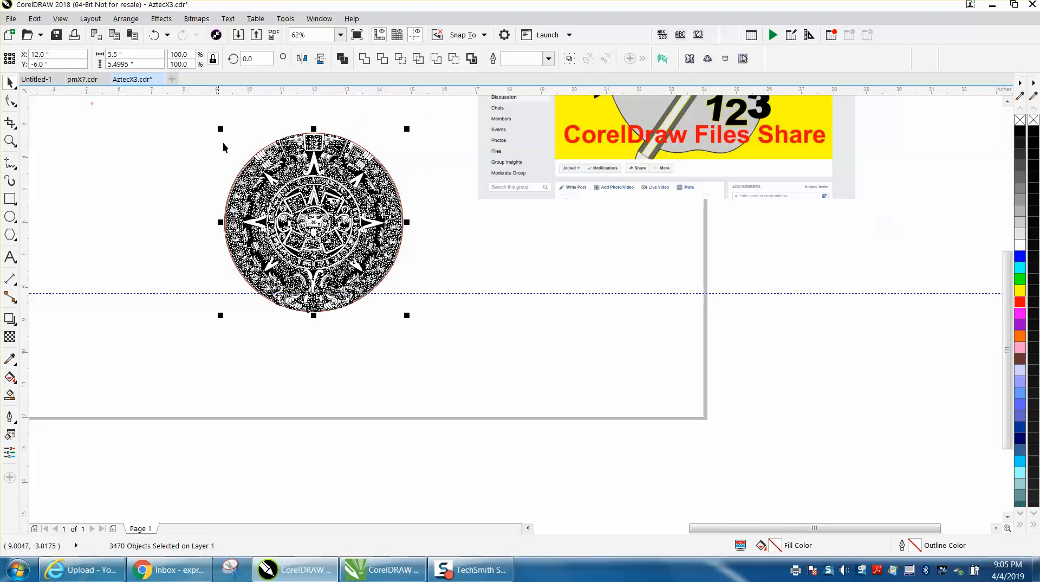
Step: Set the nudge distance to 6 inches and nudge the red outline circle once to the left, off the artwork
{"action": "left_click", "coordinate": [259, 103]}
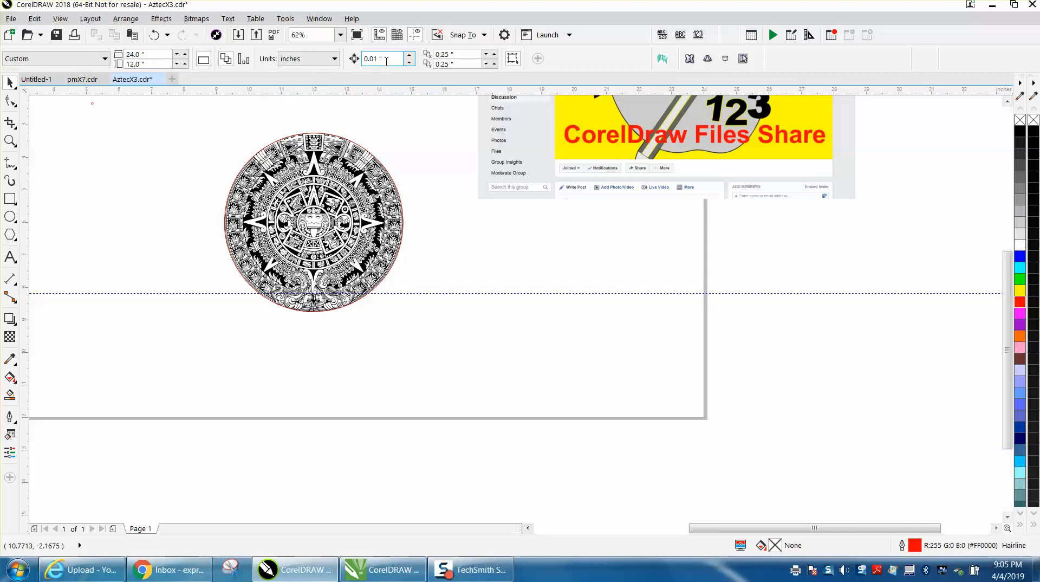
{"action": "type", "text": "6"}
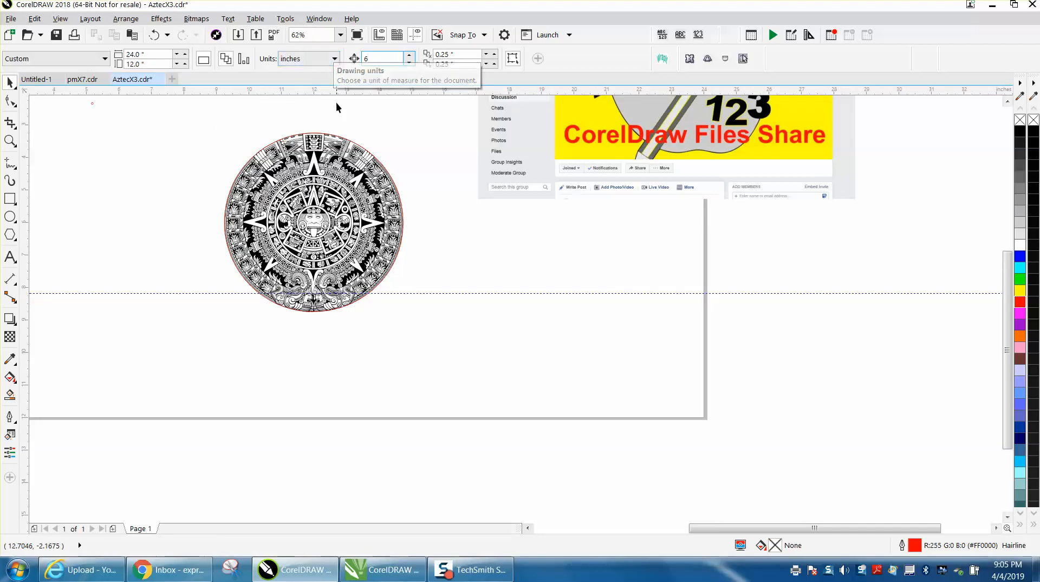
{"action": "left_click", "coordinate": [328, 135]}
{"action": "key", "text": "Left"}
Step: Group the remaining calendar artwork without the red circle and nudge the group 6 inches to the right
{"action": "left_click_drag", "start_coordinate": [225, 110], "coordinate": [512, 343]}
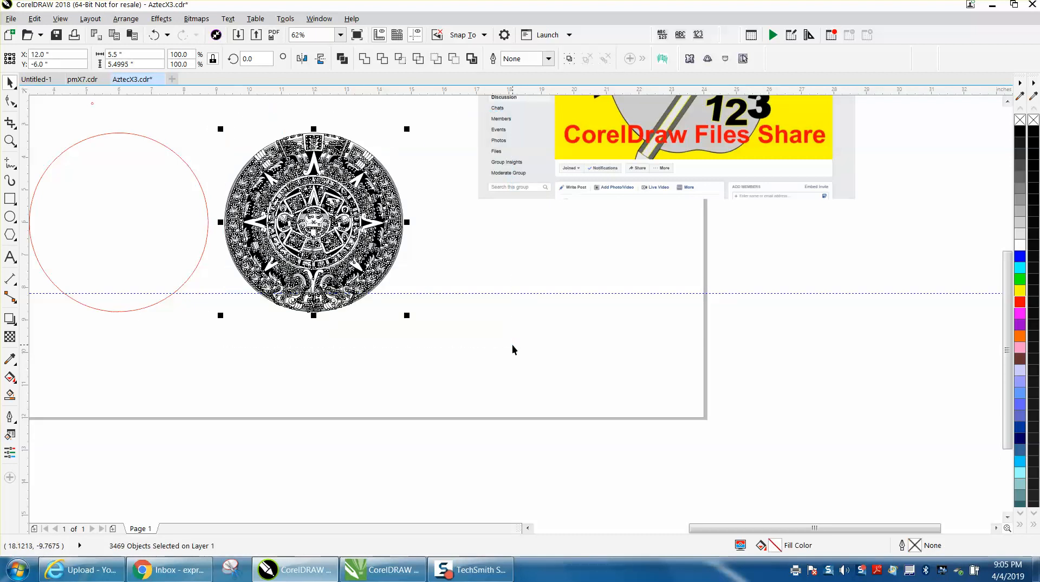
{"action": "key", "text": "ctrl+g"}
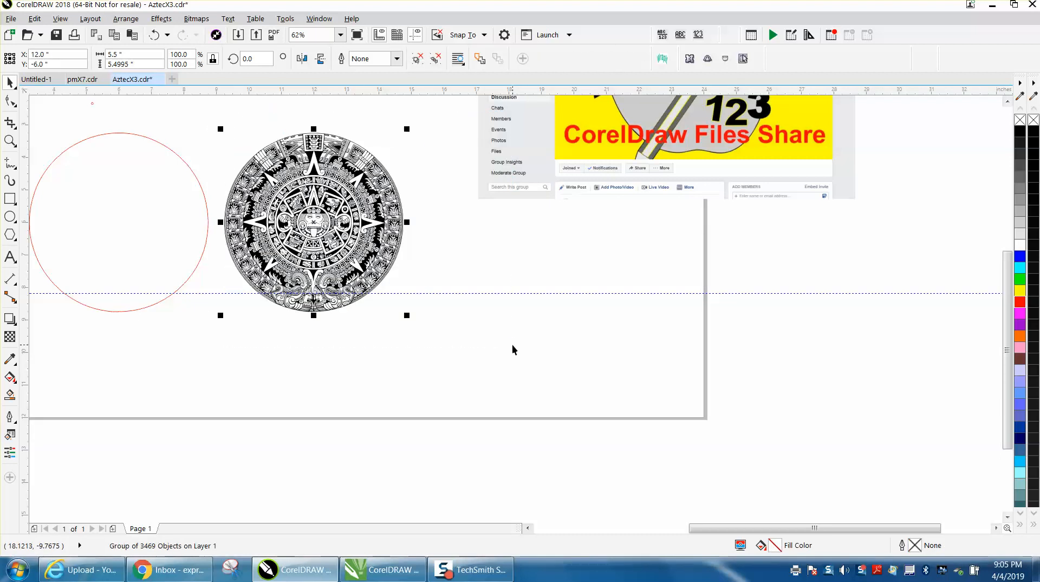
{"action": "key", "text": "Right"}
Step: Move the Facebook group screenshot clear of the calendar artwork and center the red circle on the page
{"action": "left_click_drag", "start_coordinate": [651, 167], "coordinate": [792, 261]}
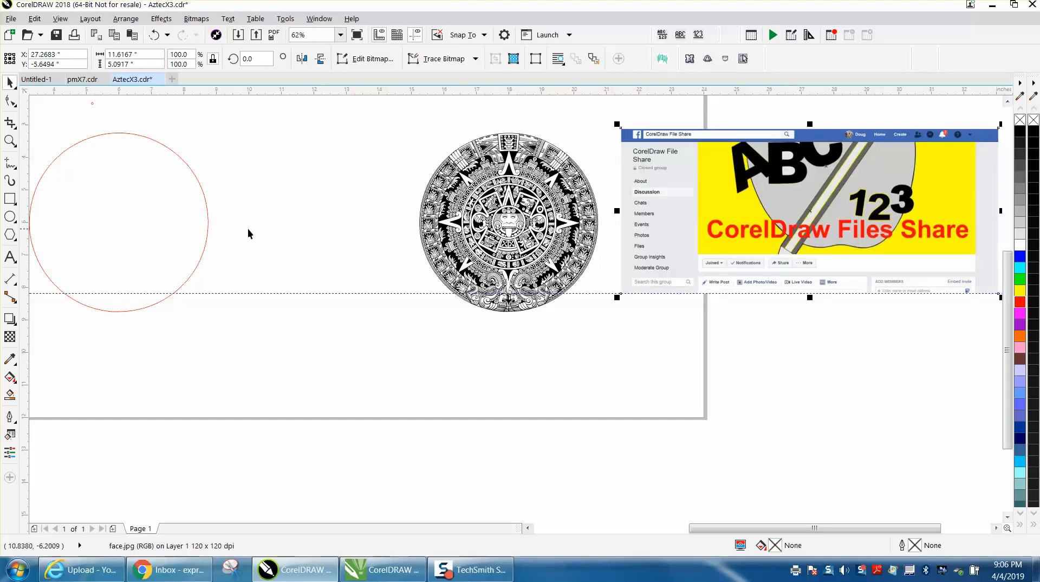
{"action": "left_click", "coordinate": [208, 219]}
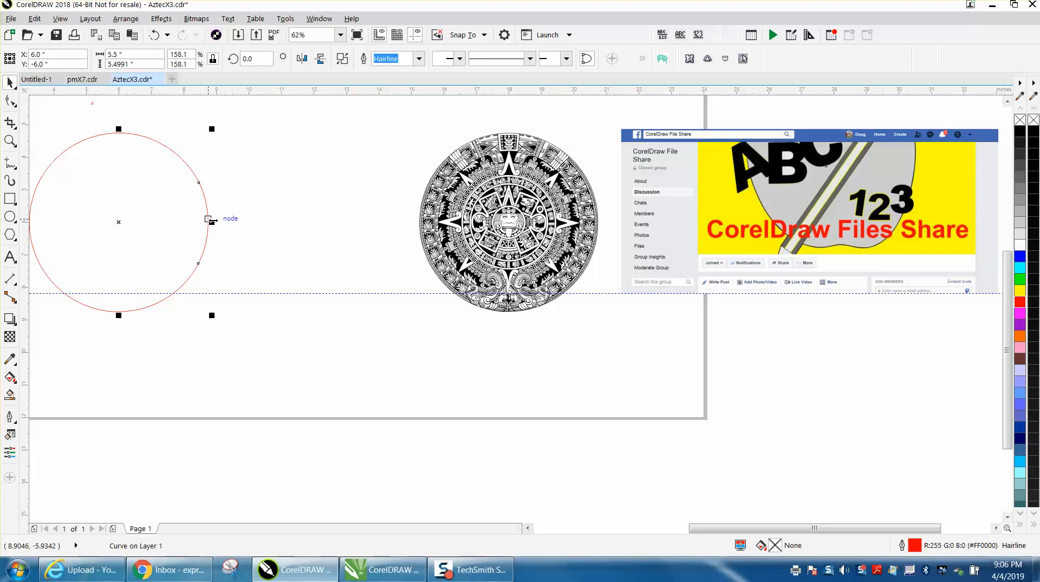
{"action": "key", "text": "p"}
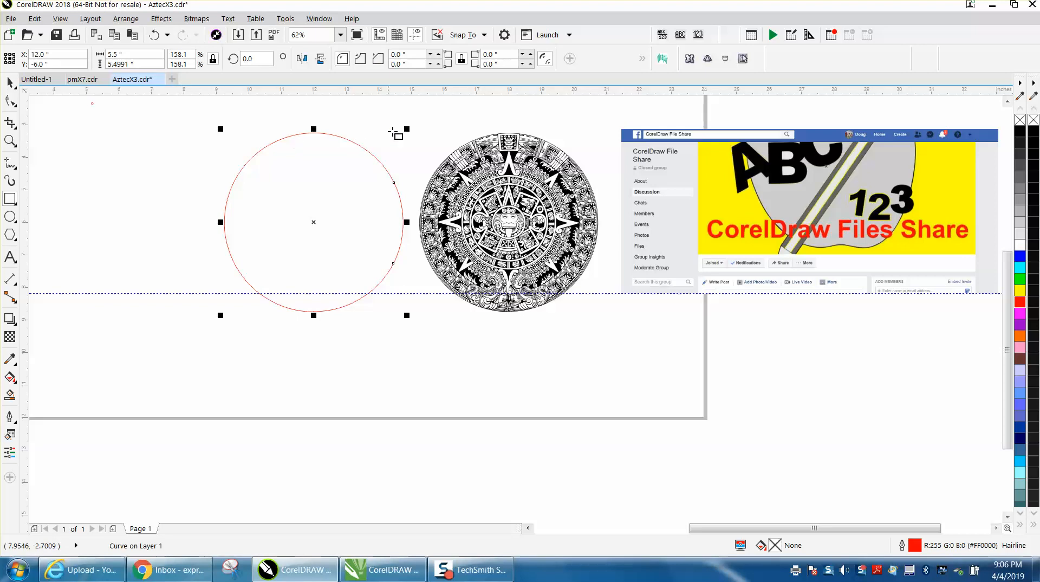
Step: Draw a rectangle about 4.37 by 6.55 inches, center it on the page and weld it with the red circle
{"action": "left_click_drag", "start_coordinate": [441, 110], "coordinate": [584, 324]}
{"action": "key", "text": "p"}
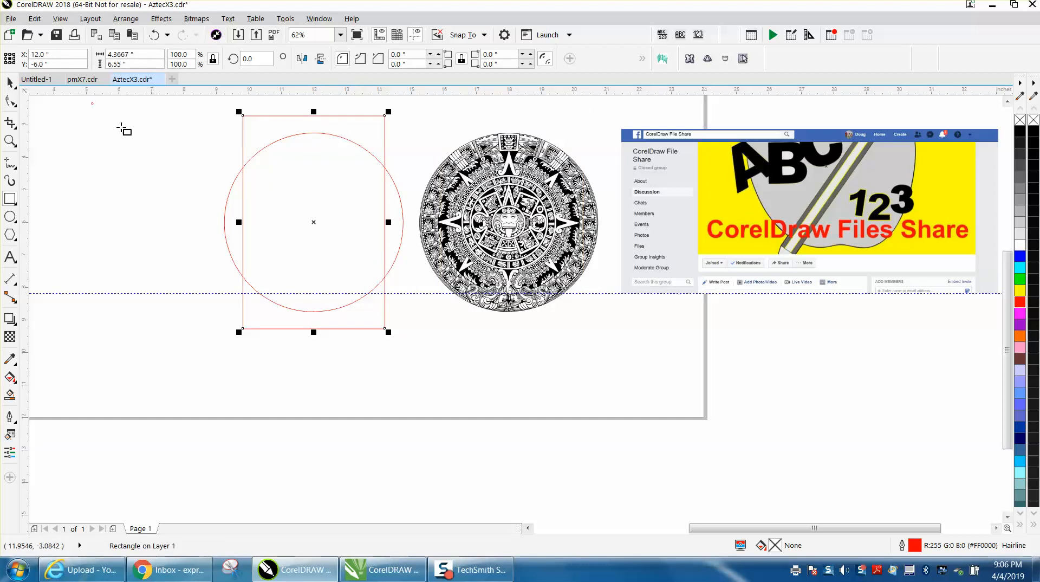
{"action": "left_click", "coordinate": [9, 82]}
{"action": "left_click_drag", "start_coordinate": [195, 100], "coordinate": [417, 355]}
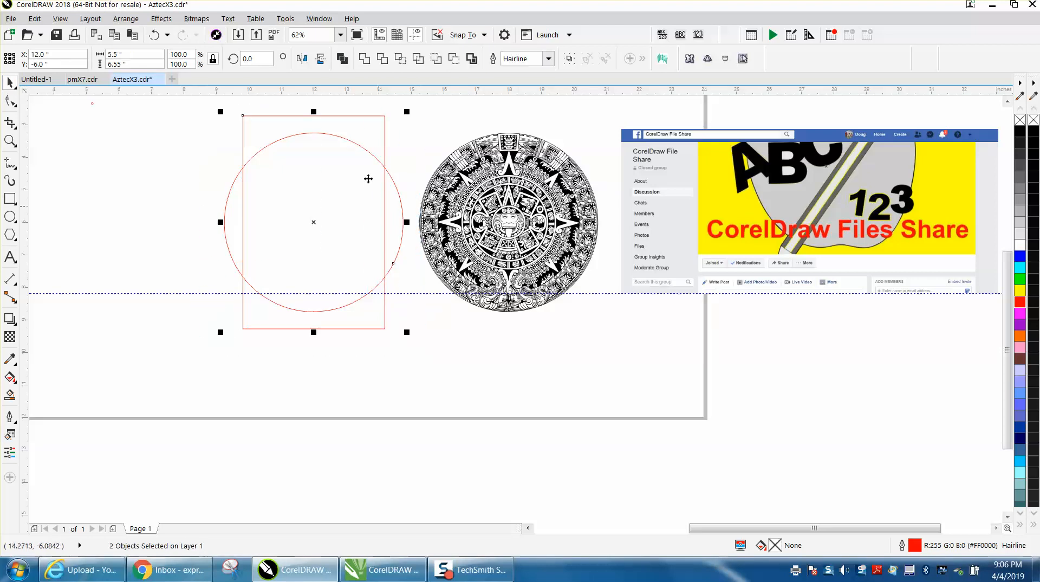
{"action": "left_click", "coordinate": [365, 58]}
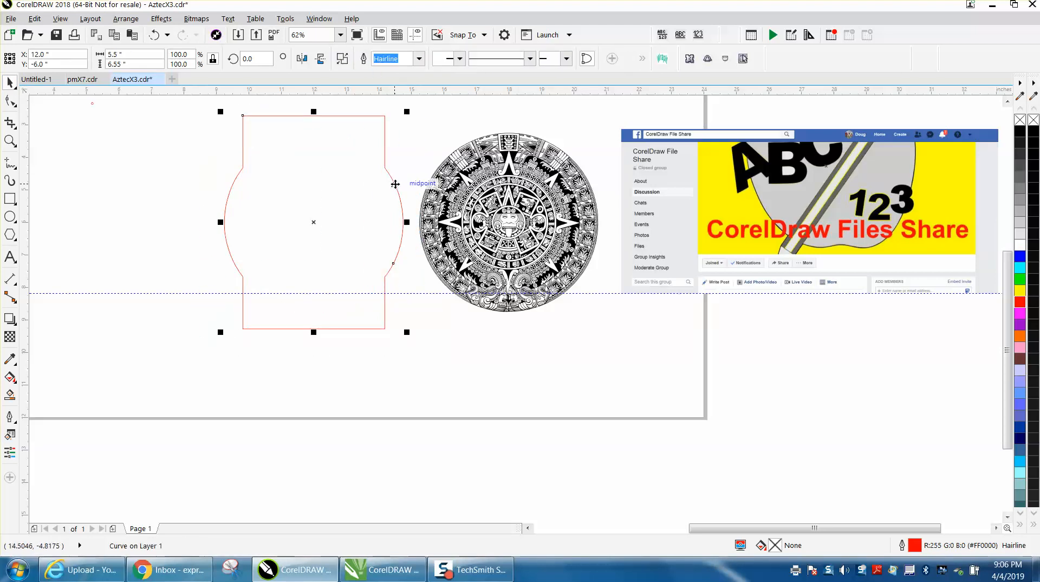
{"action": "left_click", "coordinate": [475, 206]}
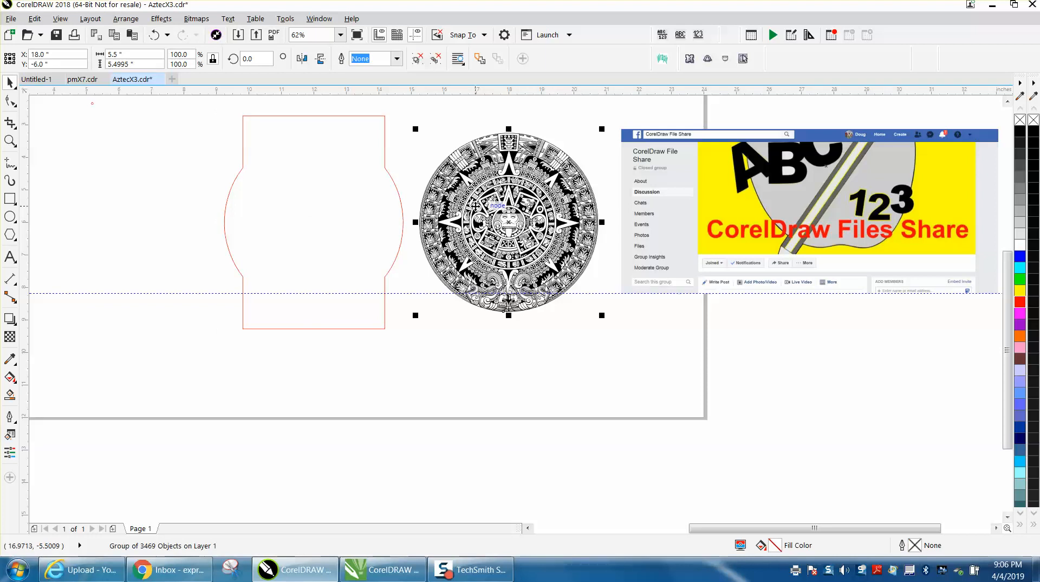
{"action": "key", "text": "p"}
{"action": "key", "text": "Page_Up"}
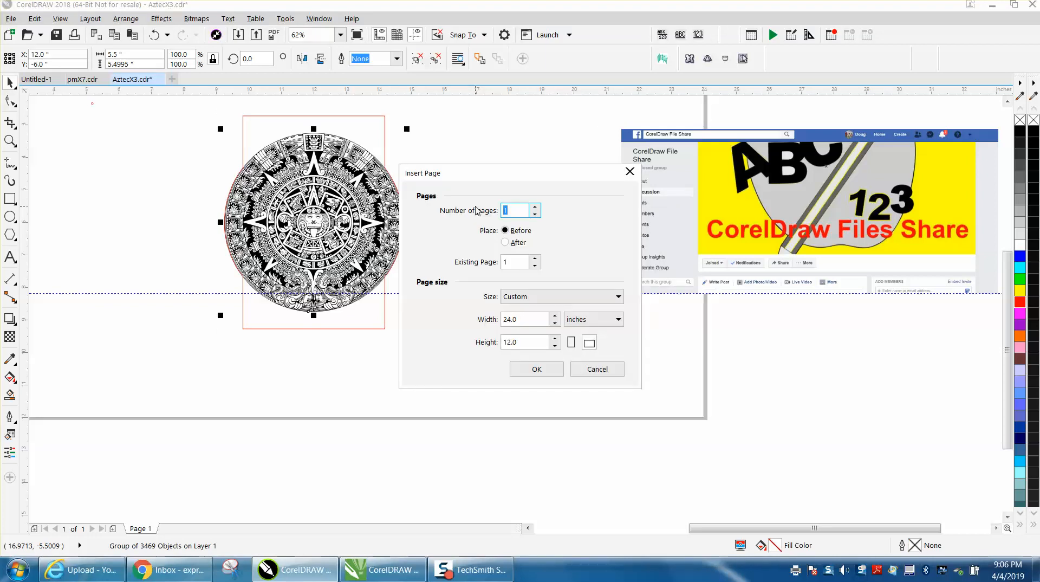
{"action": "left_click", "coordinate": [596, 369]}
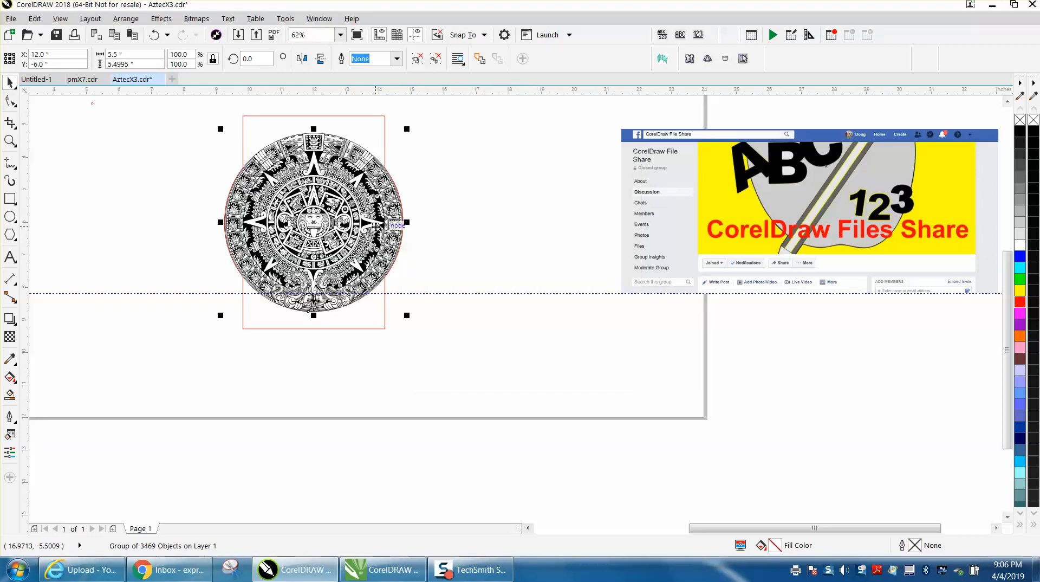
{"action": "key", "text": "ctrl+z"}
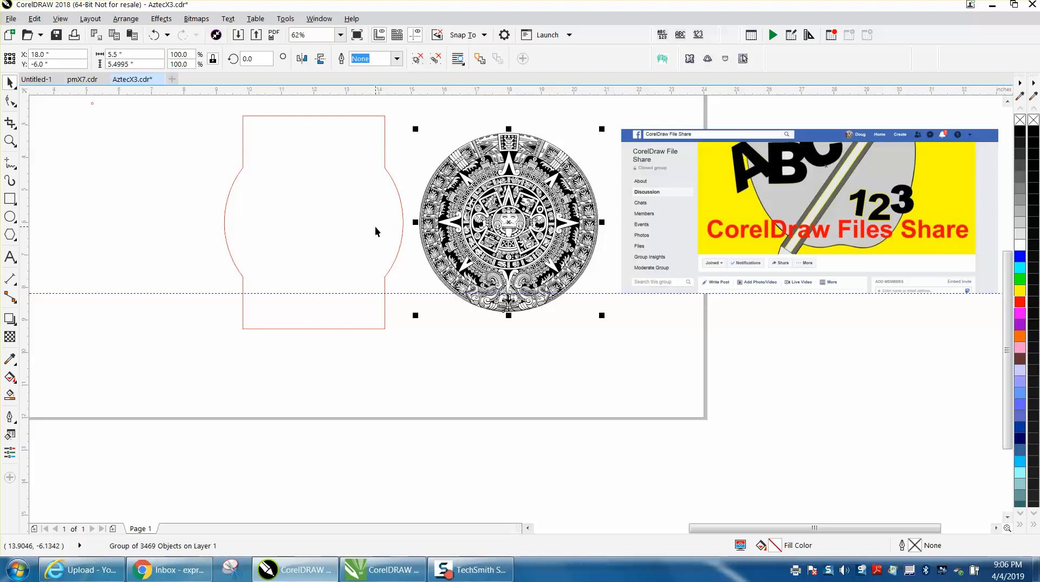
{"action": "scroll", "coordinate": [396, 228], "scroll_direction": "up", "scroll_amount": 1}
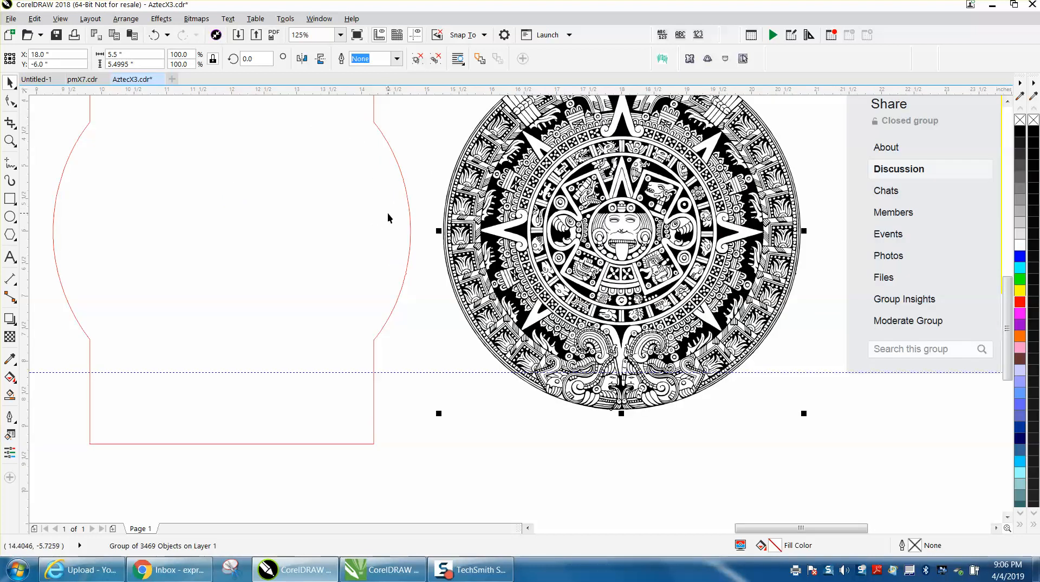
{"action": "scroll", "coordinate": [388, 217], "scroll_direction": "down", "scroll_amount": 1}
Step: Center the calendar group over the welded outline and Smart Fill the areas above and below it with blue and no outline
{"action": "left_click", "coordinate": [527, 250]}
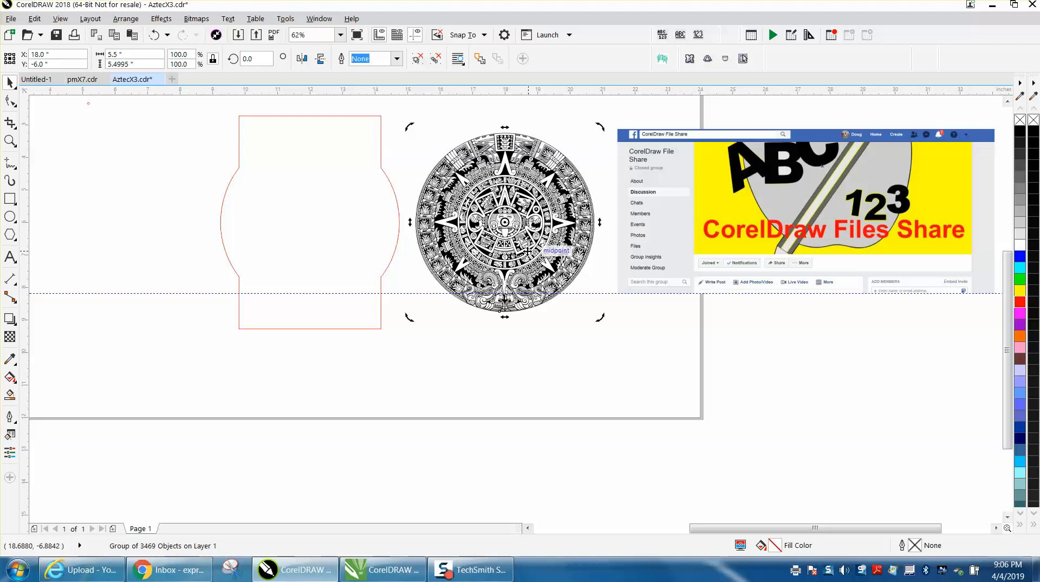
{"action": "key", "text": "p"}
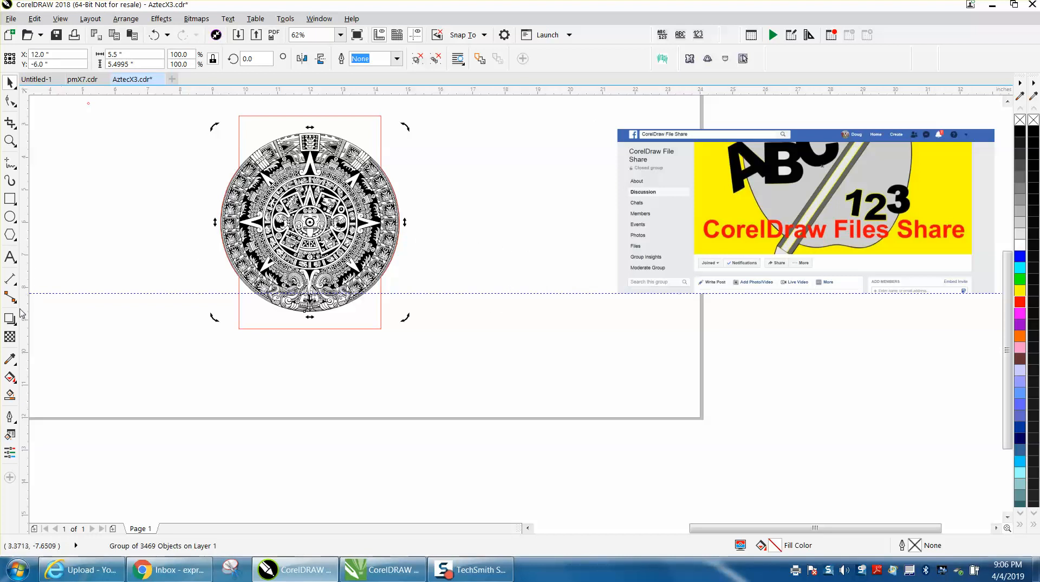
{"action": "left_click", "coordinate": [10, 395]}
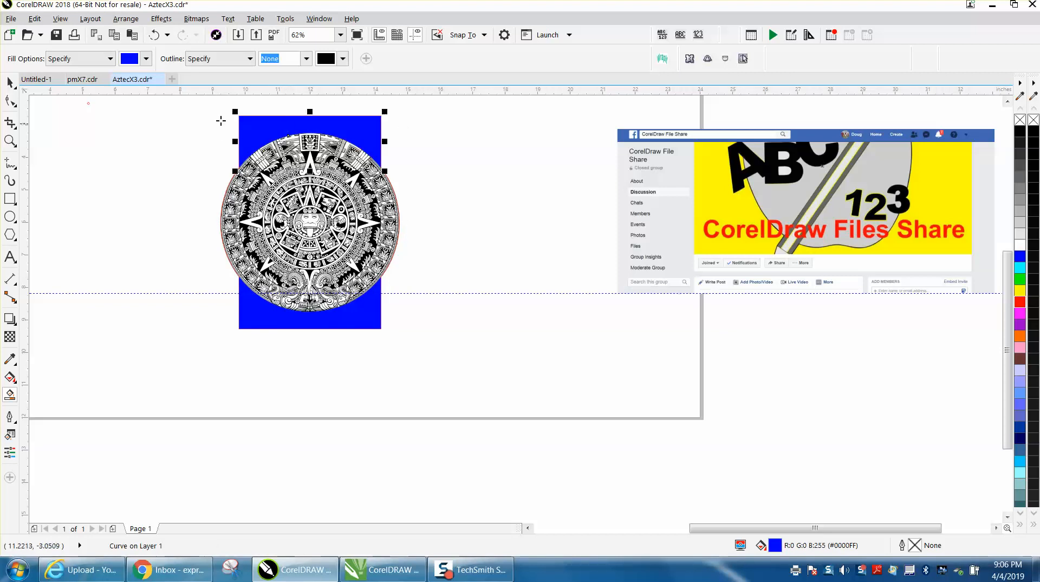
Step: Nudge the upper and lower blue filled pieces 6 inches to the right, away from the calendar artwork
{"action": "key", "text": "space"}
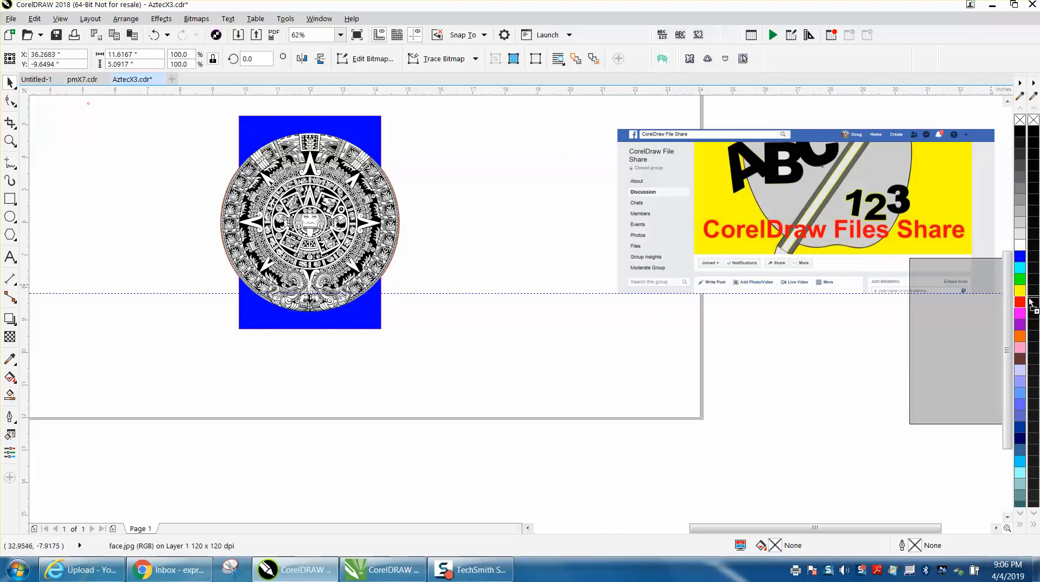
{"action": "key", "text": "Right"}
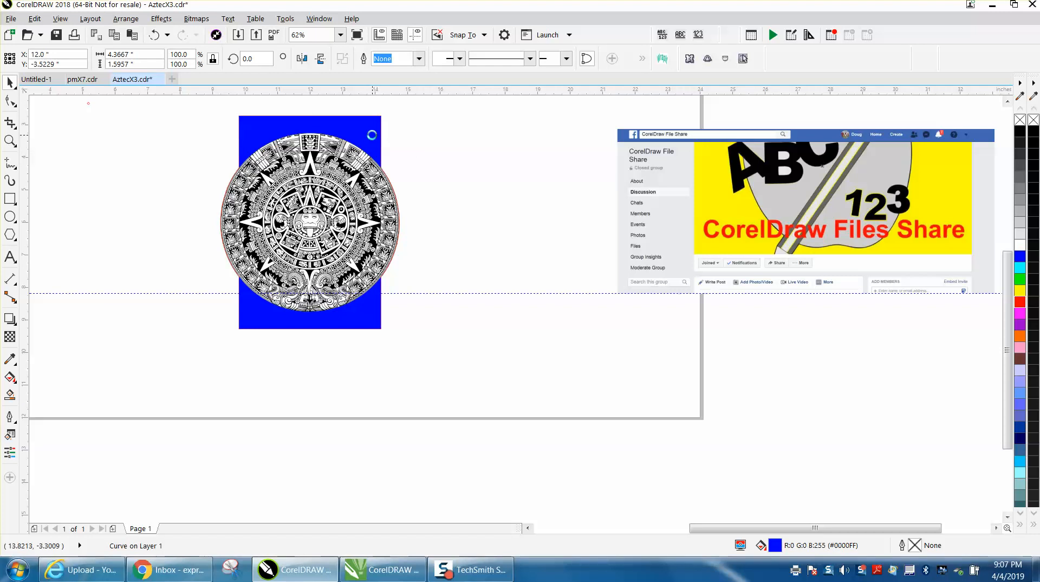
{"action": "left_click", "coordinate": [360, 321]}
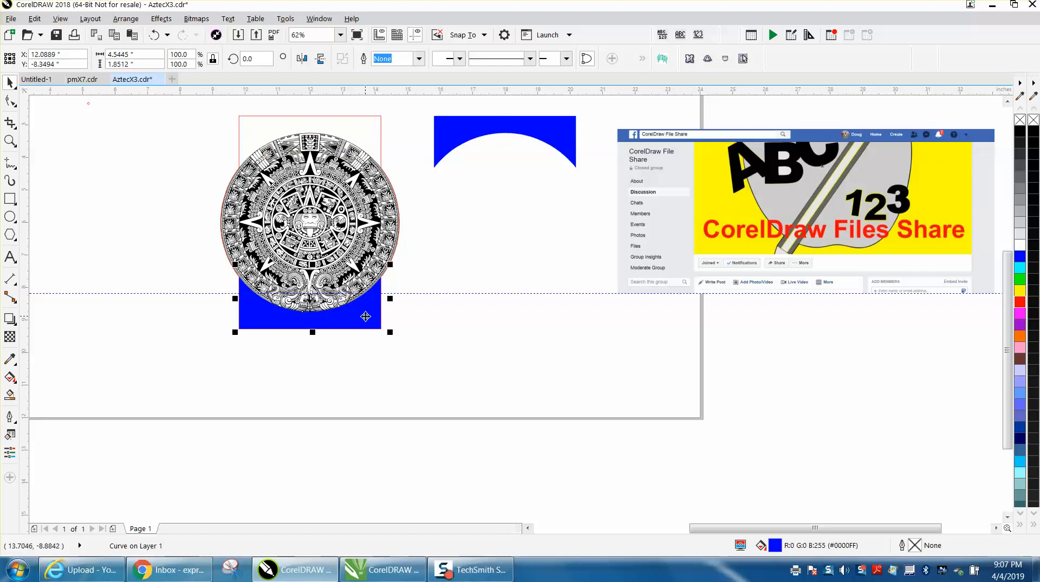
{"action": "key", "text": "Right"}
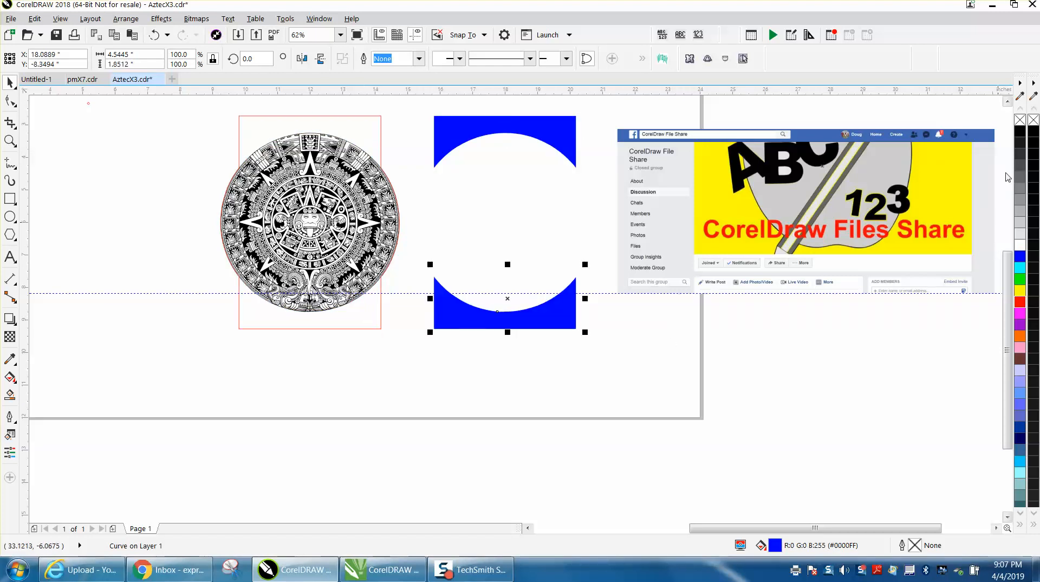
Step: Replace the blue fill of both moved pieces with a red outline and move the Facebook group screenshot below the artwork
{"action": "left_click", "coordinate": [1019, 120]}
{"action": "right_click", "coordinate": [1020, 302]}
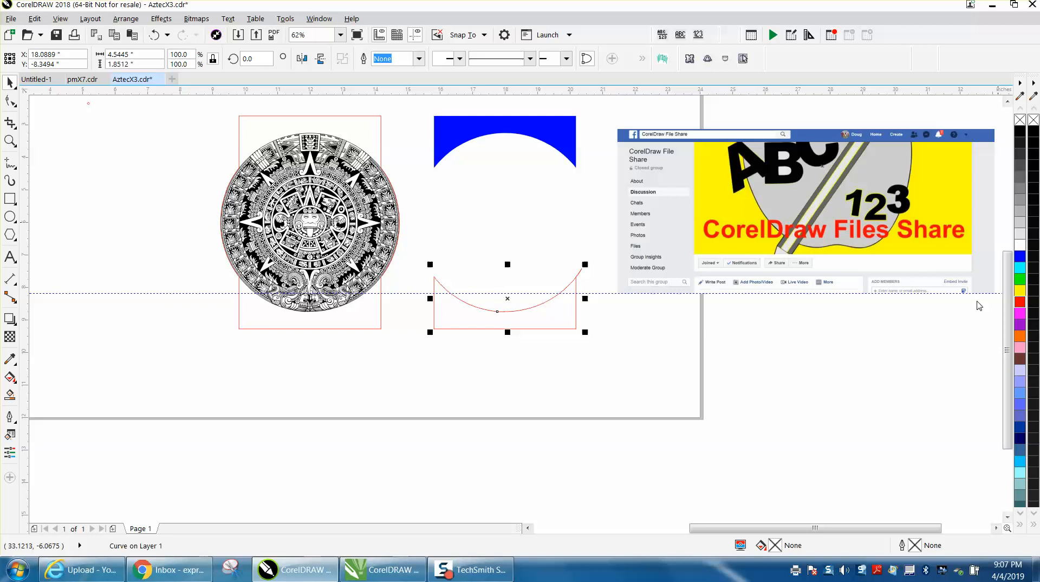
{"action": "left_click", "coordinate": [573, 154]}
{"action": "left_click", "coordinate": [1020, 120]}
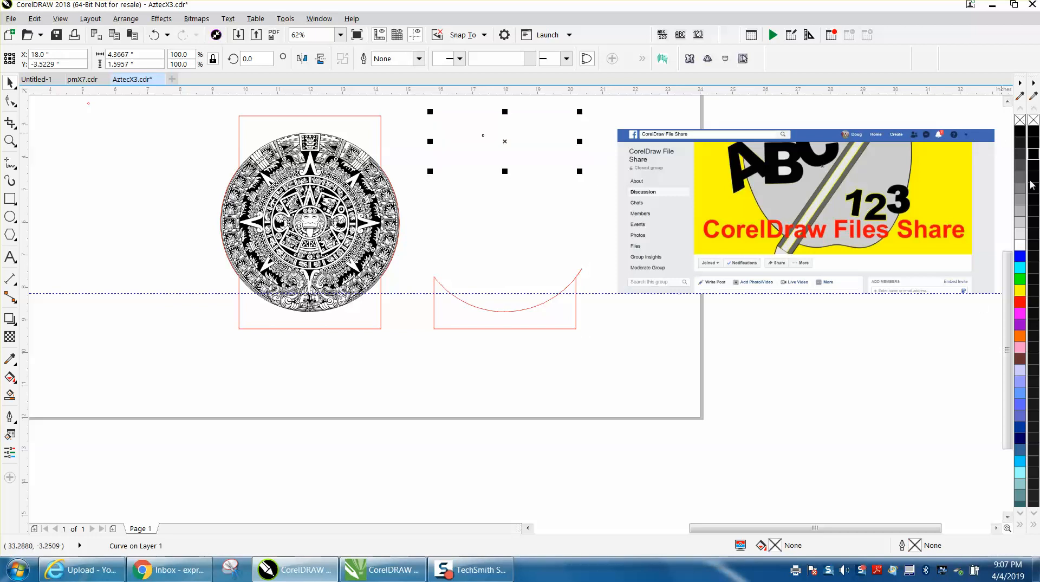
{"action": "right_click", "coordinate": [1020, 303]}
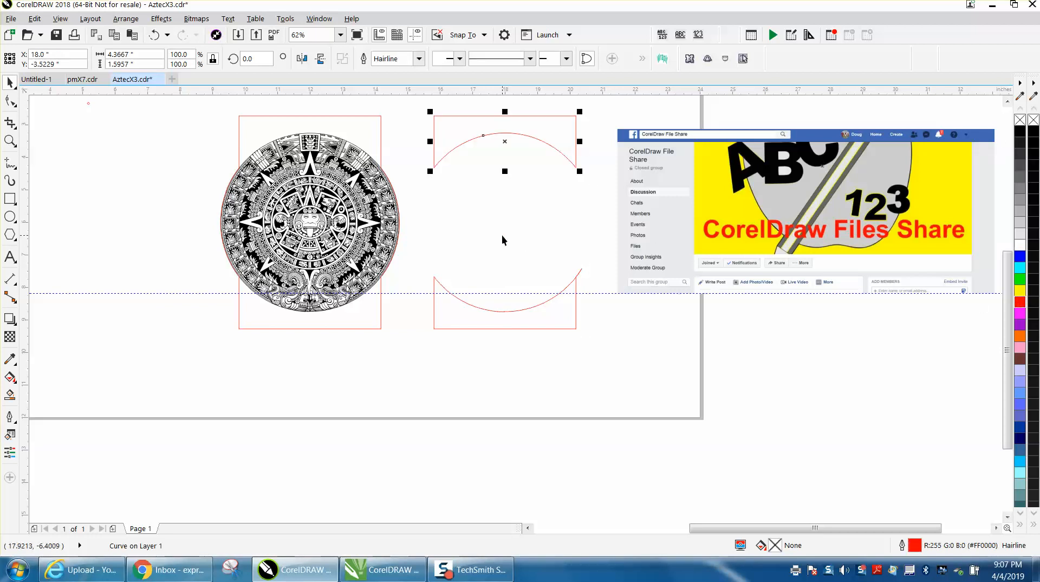
{"action": "mouse_move", "coordinate": [949, 180]}
{"action": "left_mouse_down"}
{"action": "mouse_move", "coordinate": [939, 217]}
{"action": "mouse_move", "coordinate": [640, 430]}
{"action": "mouse_move", "coordinate": [450, 429]}
{"action": "left_mouse_up"}
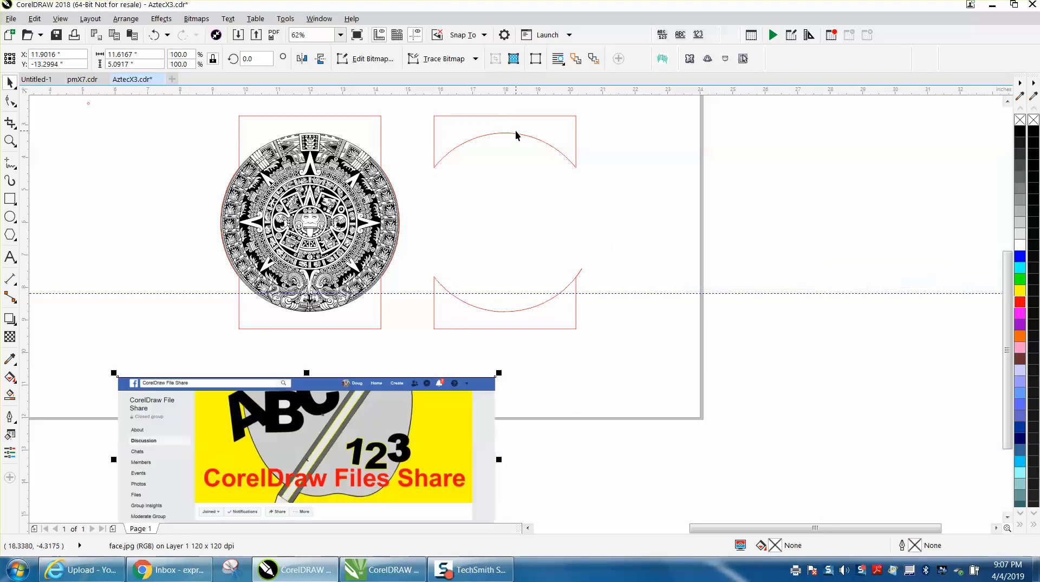
Step: Apply a one-step inside contour with a 0.1 inch offset to both the upper and lower red outlined pieces beside the calendar
{"action": "left_click", "coordinate": [507, 132]}
{"action": "left_click", "coordinate": [161, 18]}
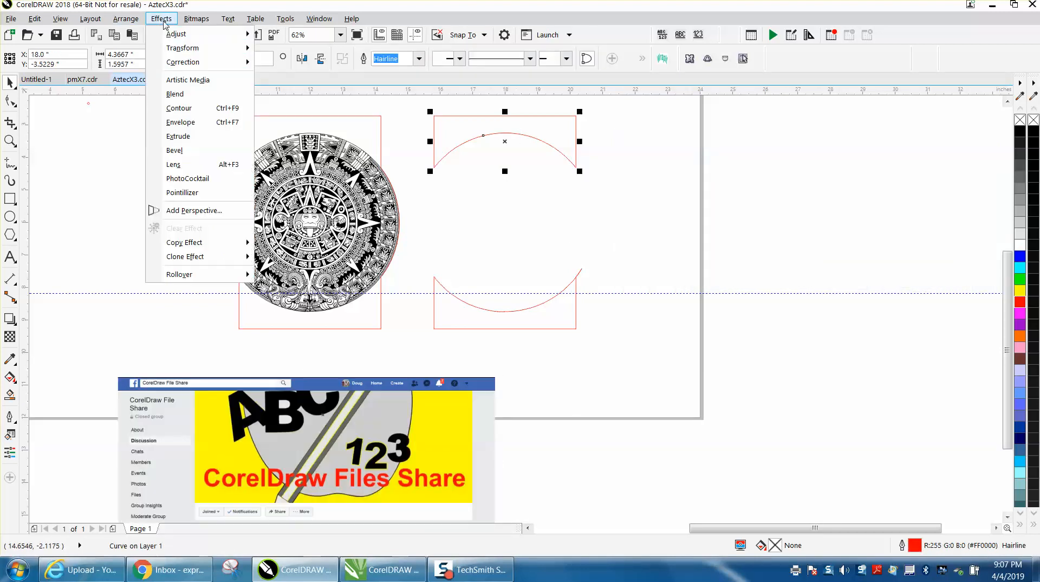
{"action": "left_click", "coordinate": [178, 107]}
{"action": "left_click", "coordinate": [850, 114]}
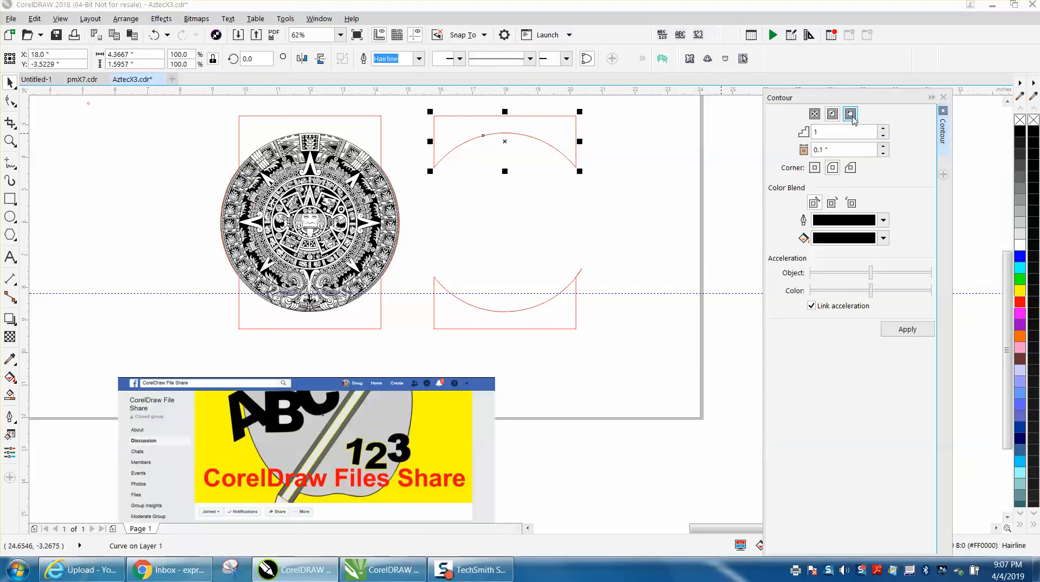
{"action": "left_click", "coordinate": [830, 148]}
{"action": "left_click", "coordinate": [907, 329]}
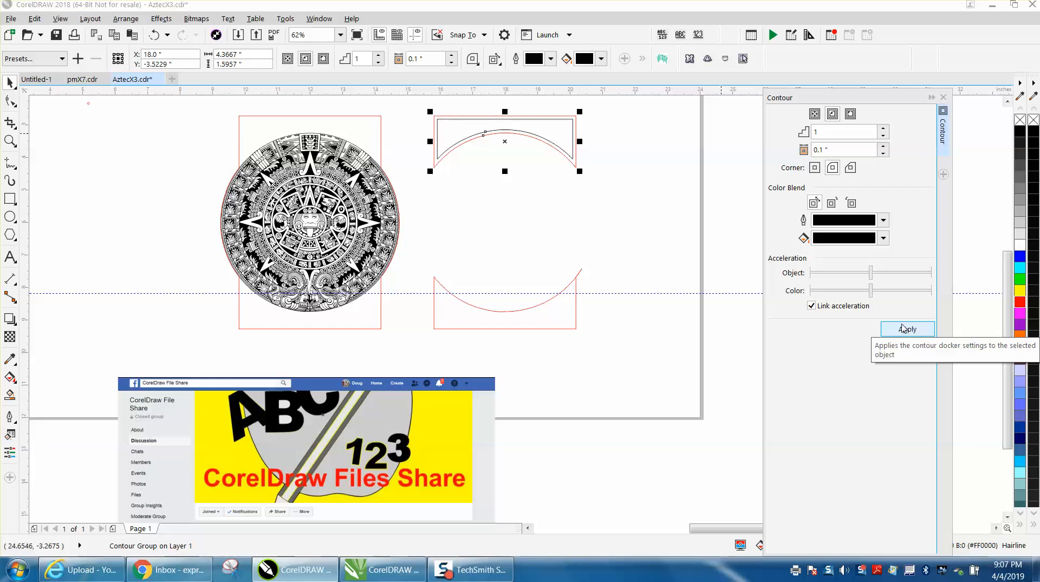
{"action": "left_click", "coordinate": [575, 316]}
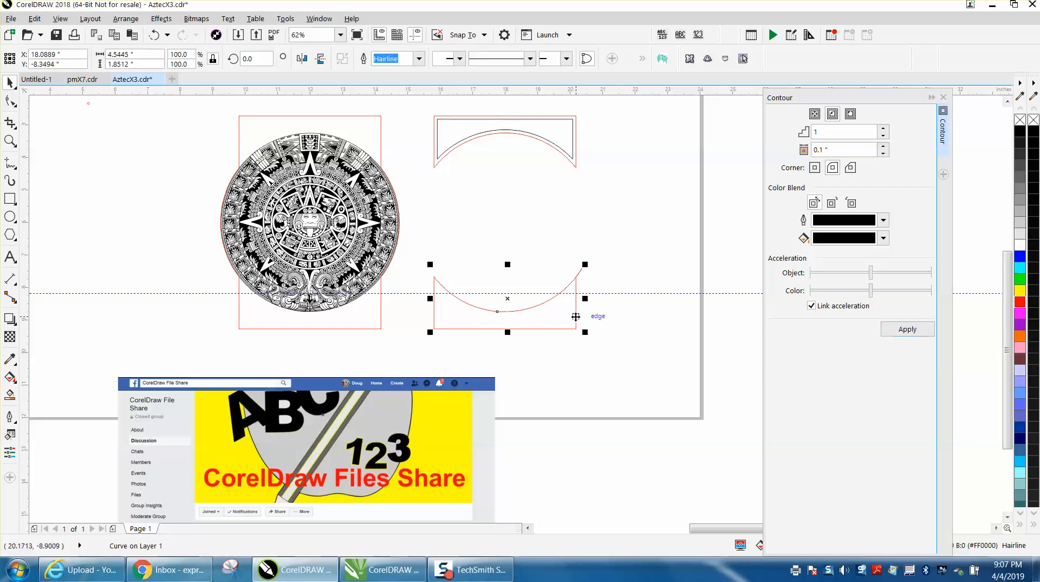
{"action": "left_click", "coordinate": [907, 329]}
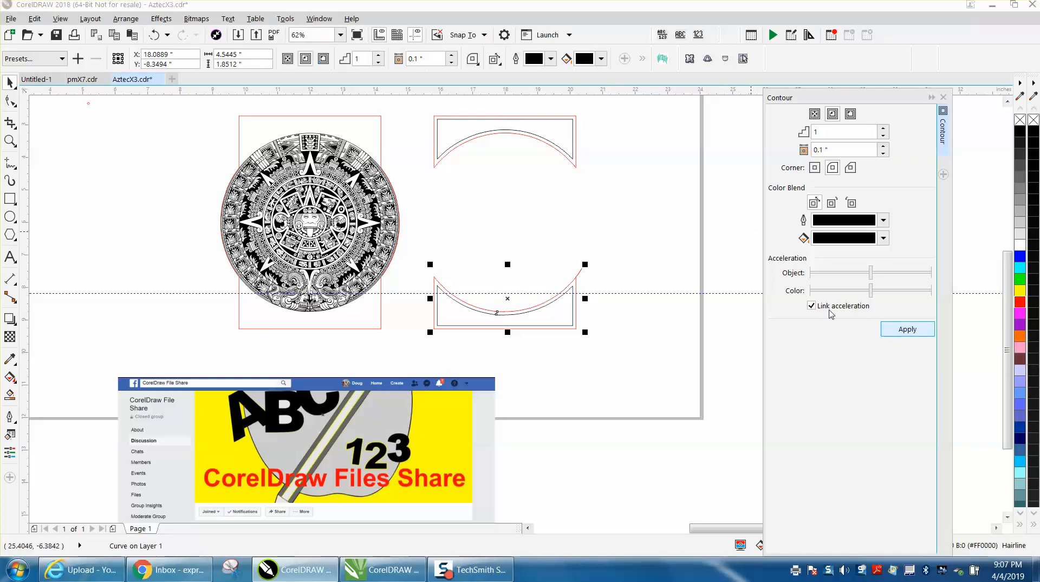
Step: Break both contour groups apart so the inner contours are separate from the red pieces
{"action": "left_click_drag", "start_coordinate": [425, 107], "coordinate": [664, 344]}
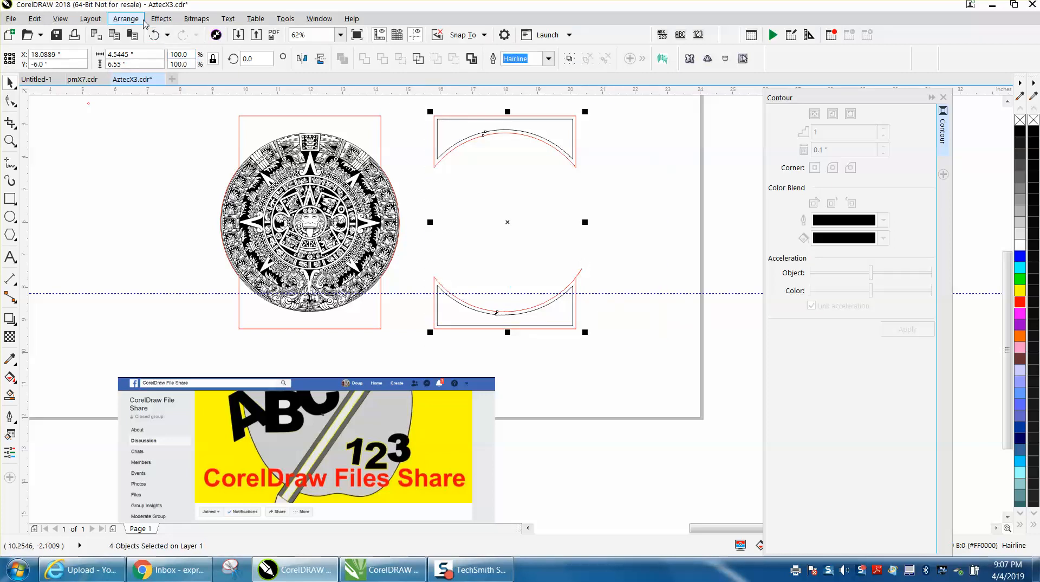
{"action": "left_click", "coordinate": [126, 18]}
{"action": "left_click", "coordinate": [177, 239]}
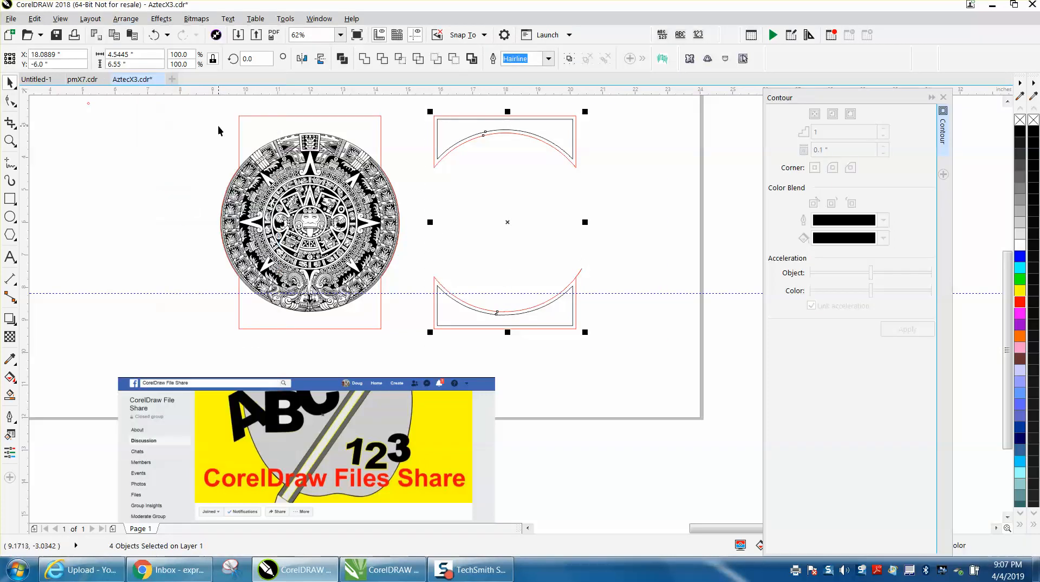
{"action": "left_click", "coordinate": [221, 128]}
{"action": "left_click", "coordinate": [381, 149]}
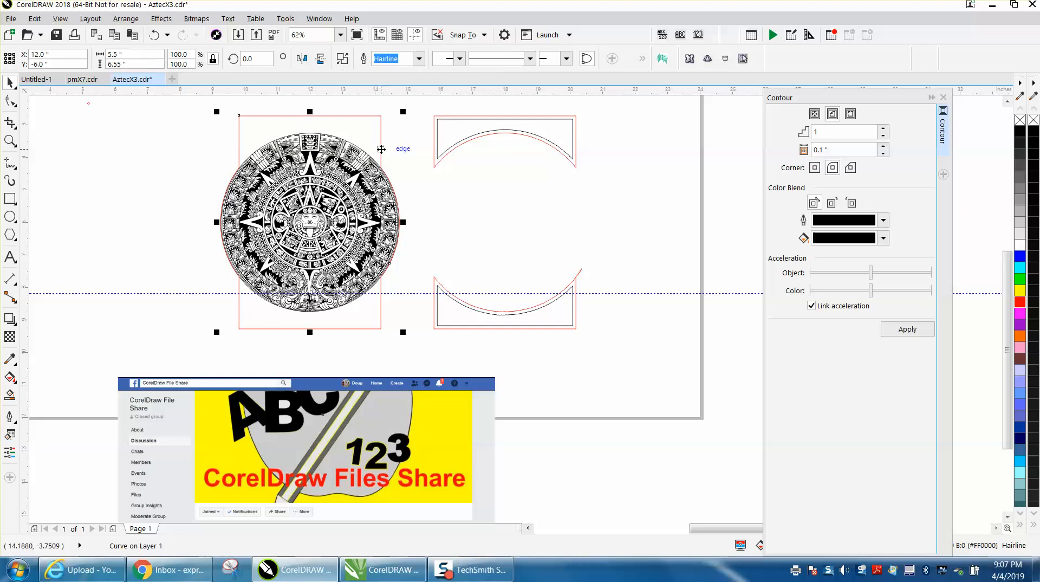
{"action": "key", "text": "Left"}
{"action": "key", "text": "ctrl+z"}
Step: Nudge the upper and lower black inner contours 6 inches left onto the calendar artwork
{"action": "left_click", "coordinate": [443, 141]}
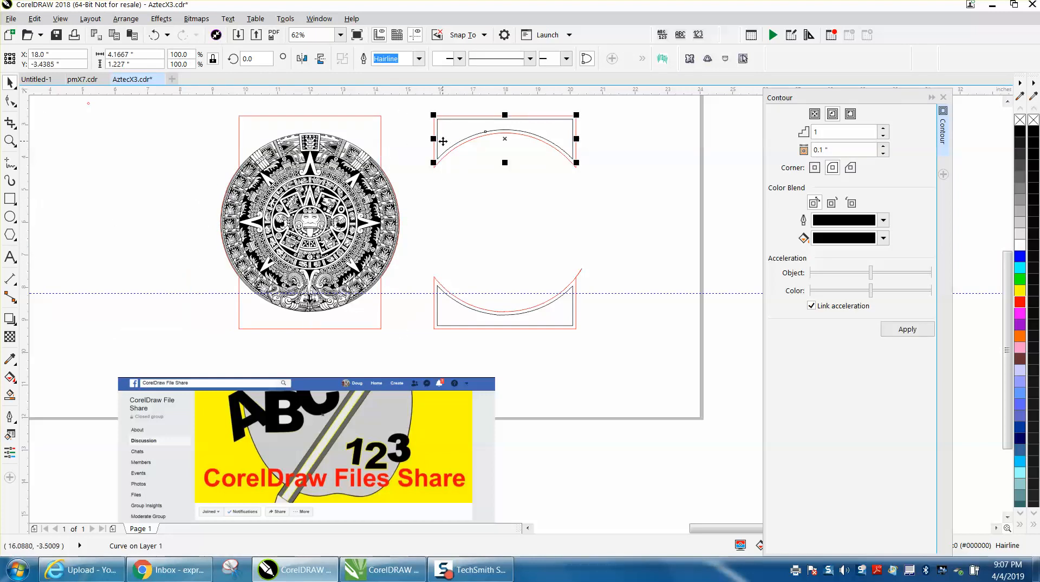
{"action": "key", "text": "Left"}
{"action": "left_click", "coordinate": [457, 317]}
{"action": "key", "text": "Left"}
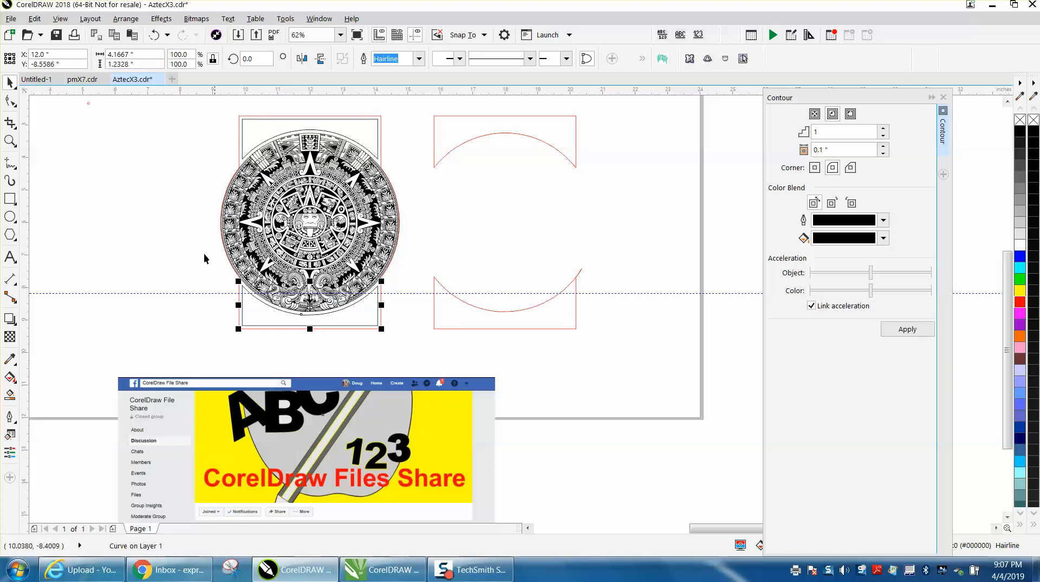
Step: Lower the top edge of the upper black contour by about 0.25 inch by moving its two top corner nodes
{"action": "left_click", "coordinate": [9, 122]}
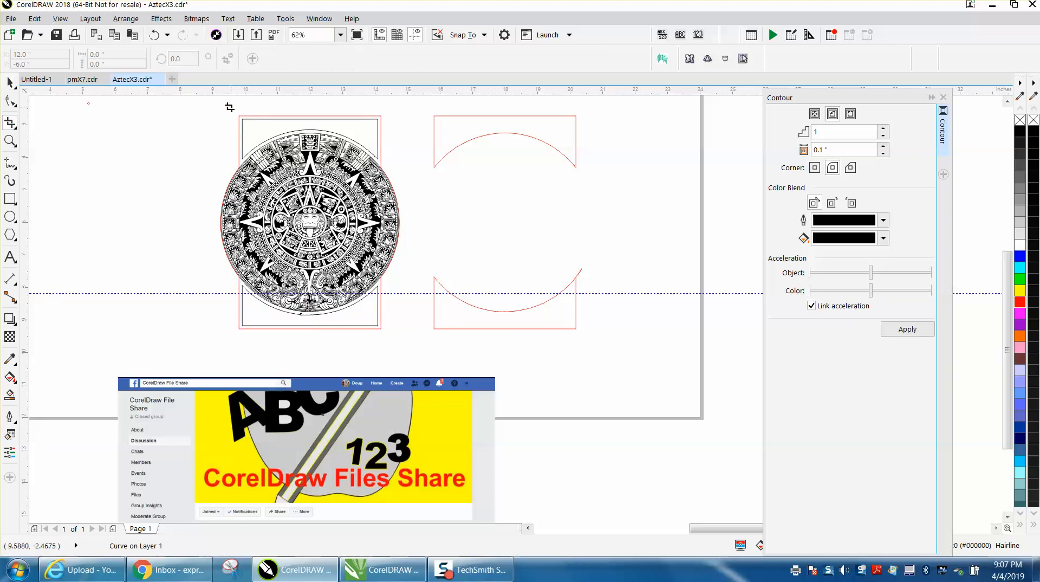
{"action": "left_click", "coordinate": [9, 141]}
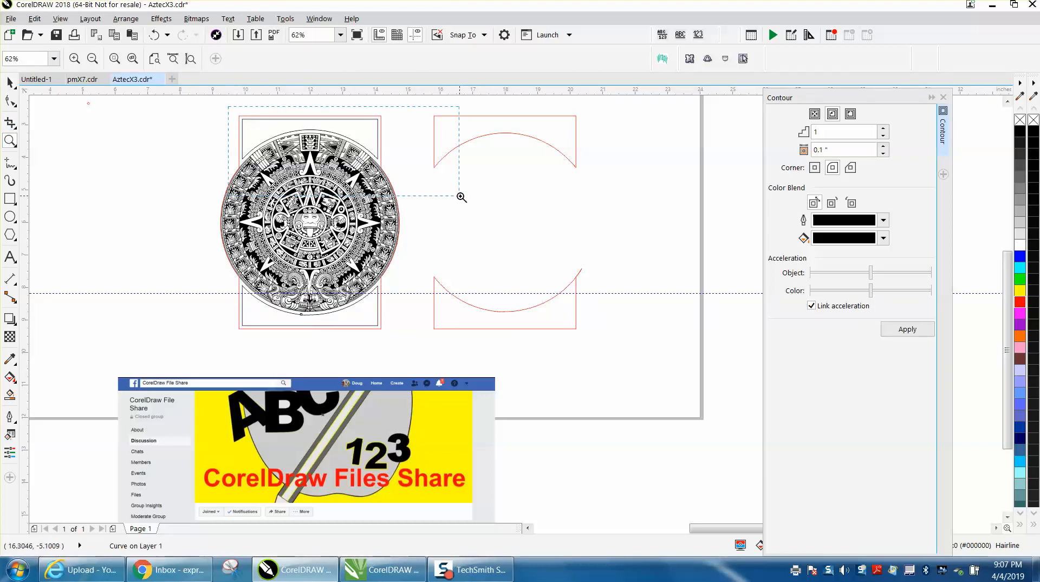
{"action": "left_click_drag", "start_coordinate": [384, 175], "coordinate": [460, 195]}
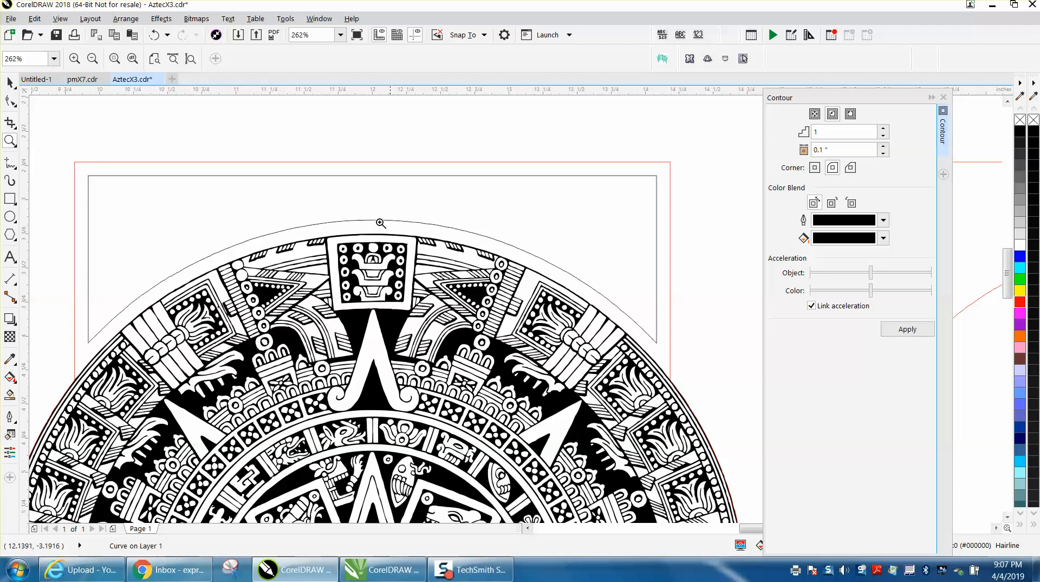
{"action": "left_click", "coordinate": [12, 85]}
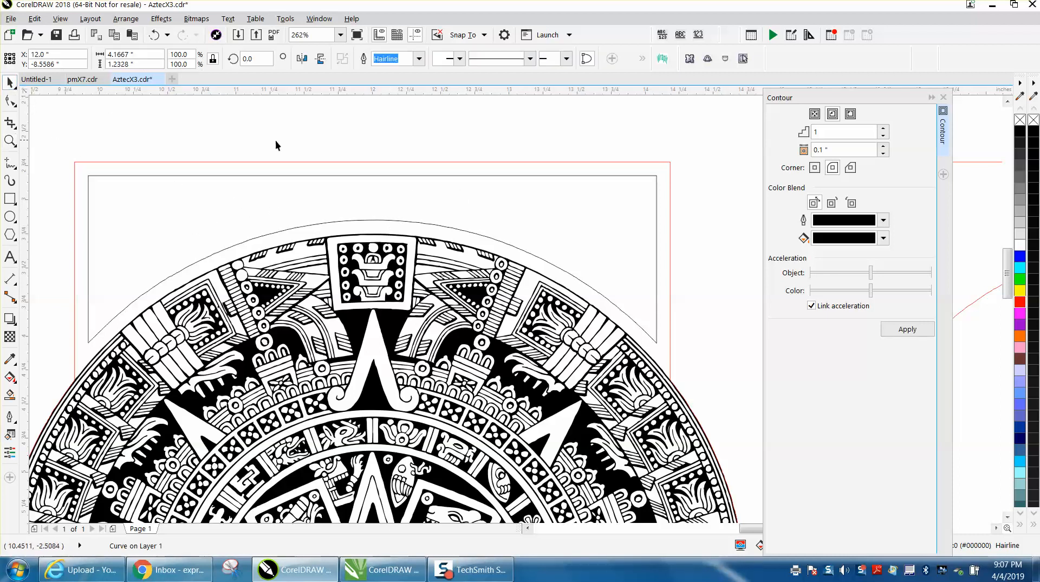
{"action": "left_click", "coordinate": [363, 175]}
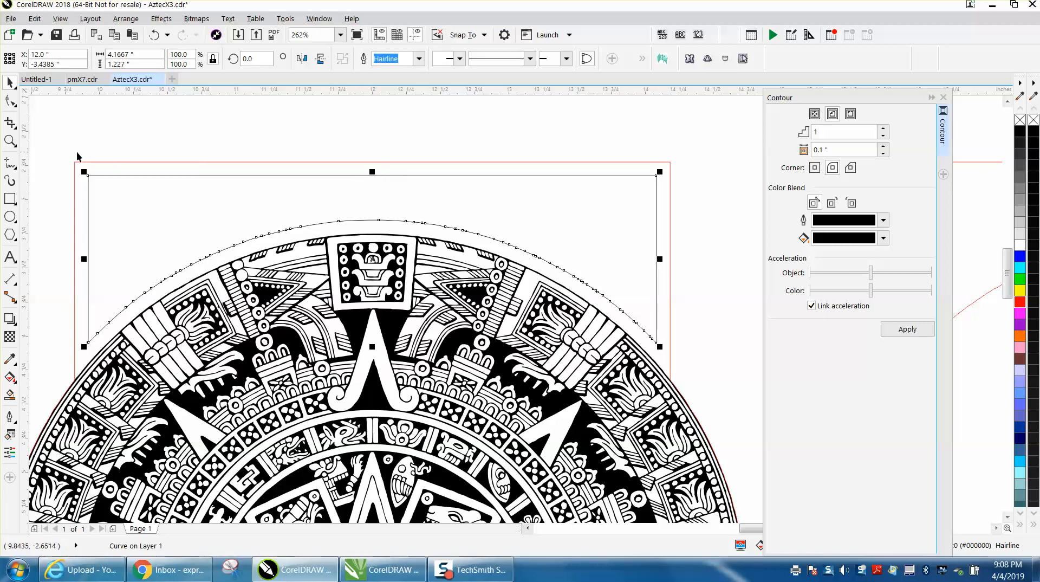
{"action": "left_click", "coordinate": [10, 101]}
{"action": "left_click_drag", "start_coordinate": [76, 161], "coordinate": [665, 200]}
{"action": "left_click_drag", "start_coordinate": [387, 177], "coordinate": [387, 209]}
{"action": "left_click", "coordinate": [735, 248]}
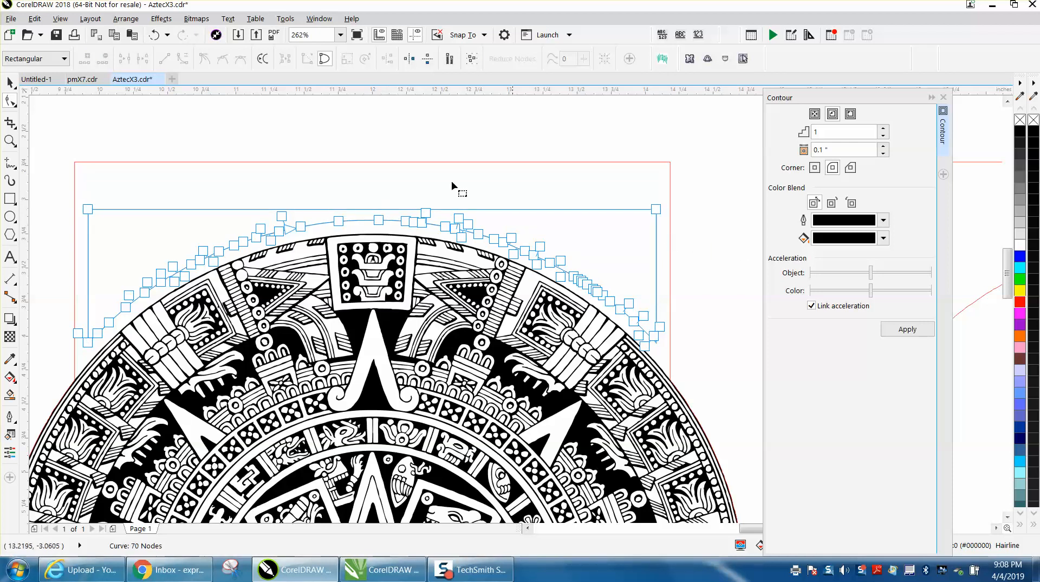
{"action": "left_click", "coordinate": [10, 83]}
{"action": "left_click", "coordinate": [85, 110]}
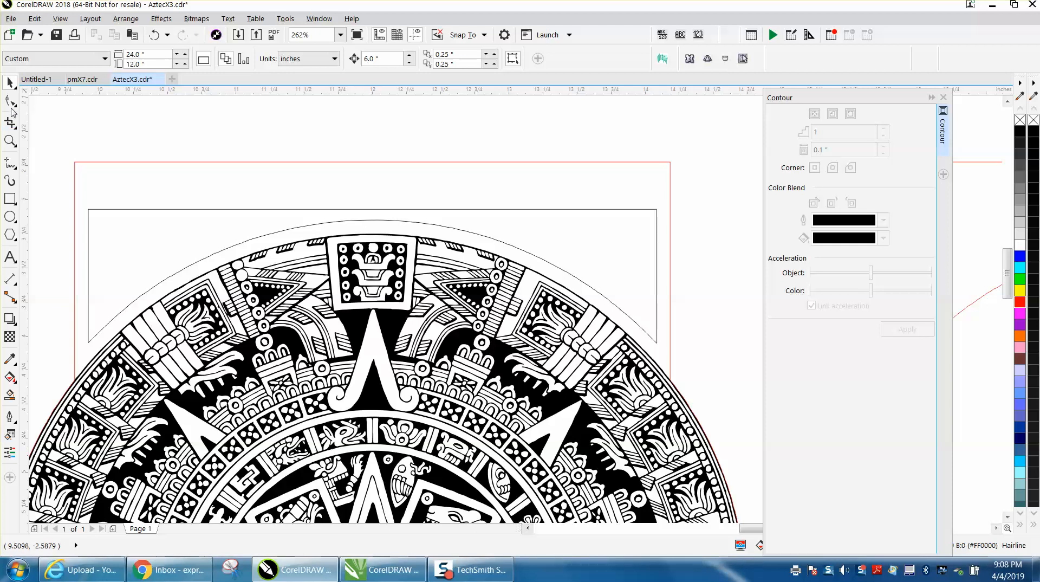
Step: Raise the top edge of the red welded outline by about 0.3 inch by moving its two top corner nodes
{"action": "left_click", "coordinate": [11, 102]}
{"action": "left_click", "coordinate": [75, 162]}
{"action": "left_click_drag", "start_coordinate": [57, 144], "coordinate": [191, 189]}
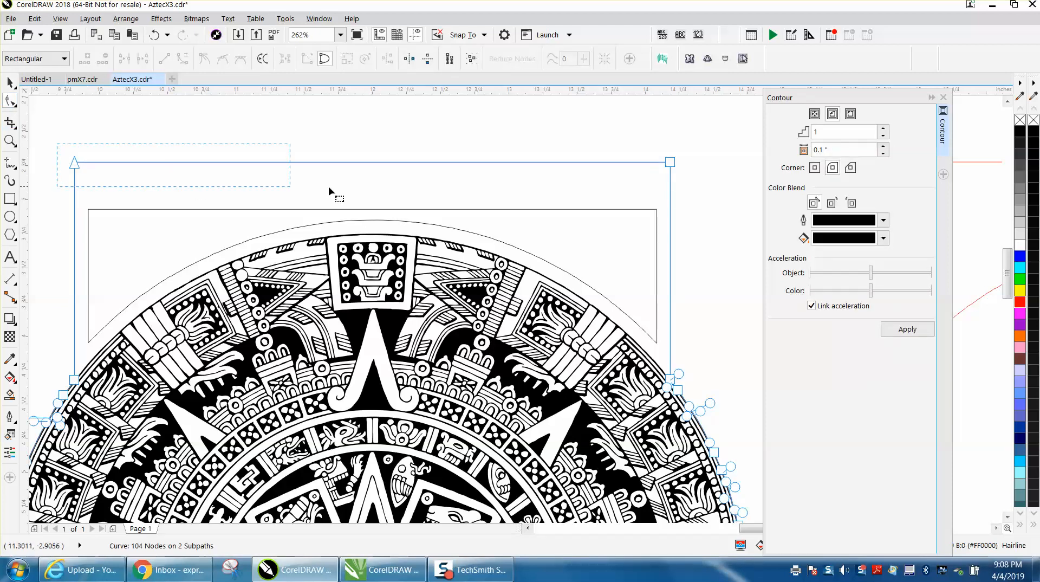
{"action": "left_click_drag", "start_coordinate": [644, 187], "coordinate": [645, 187]}
{"action": "left_click_drag", "start_coordinate": [418, 163], "coordinate": [417, 121]}
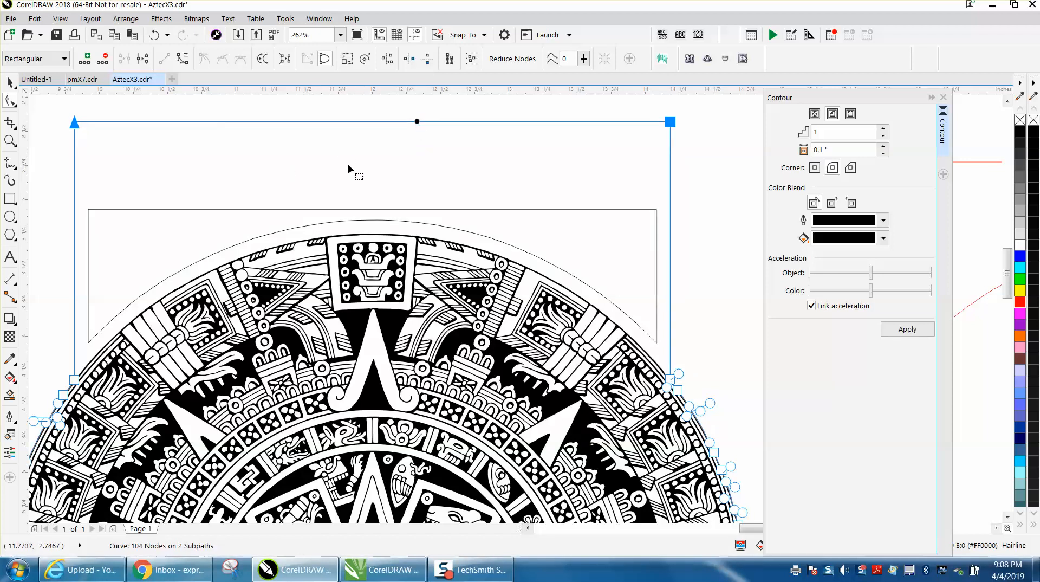
{"action": "scroll", "coordinate": [377, 166], "scroll_direction": "down", "scroll_amount": 2}
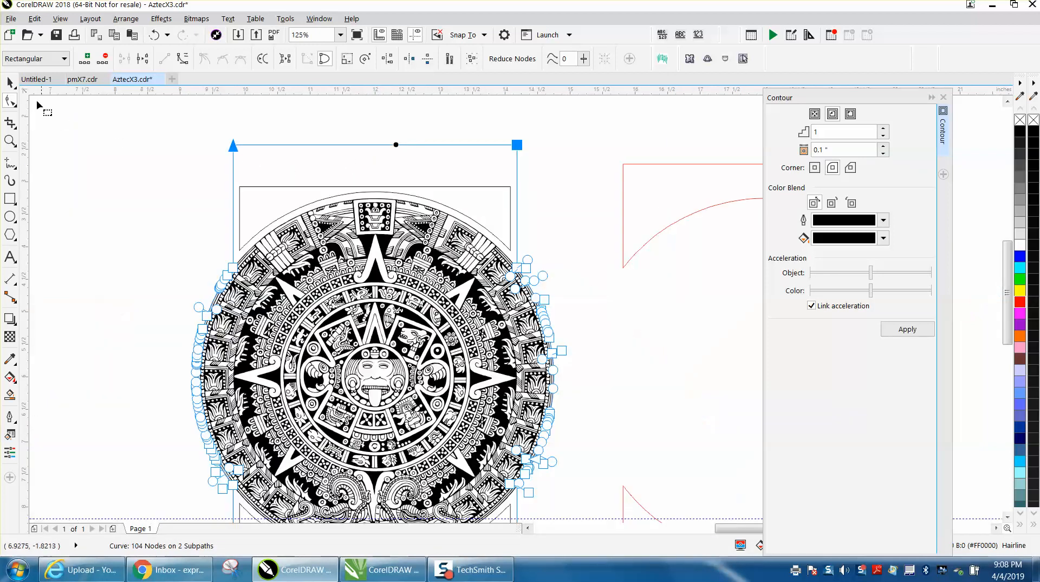
Step: Apply a 0.1 inch inside contour to the upper black piece and break the contour group apart
{"action": "left_click", "coordinate": [12, 82]}
{"action": "left_click", "coordinate": [252, 187]}
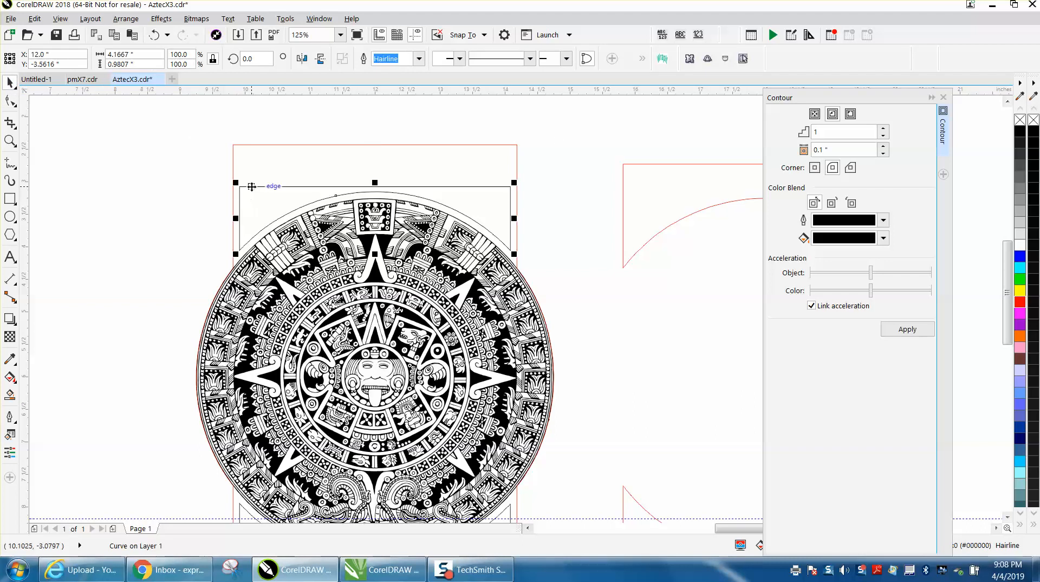
{"action": "left_click", "coordinate": [908, 329]}
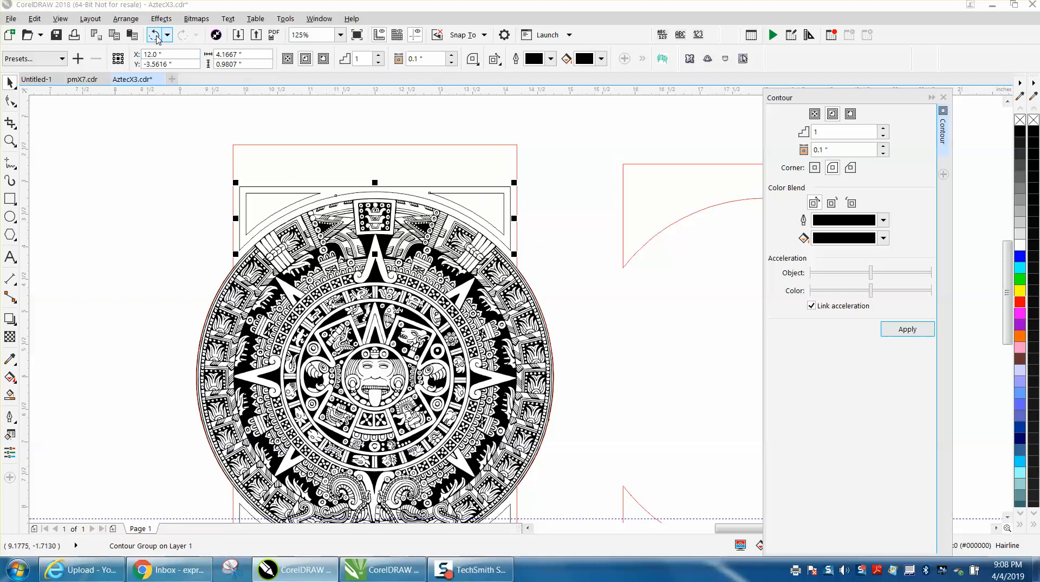
{"action": "left_click", "coordinate": [132, 19]}
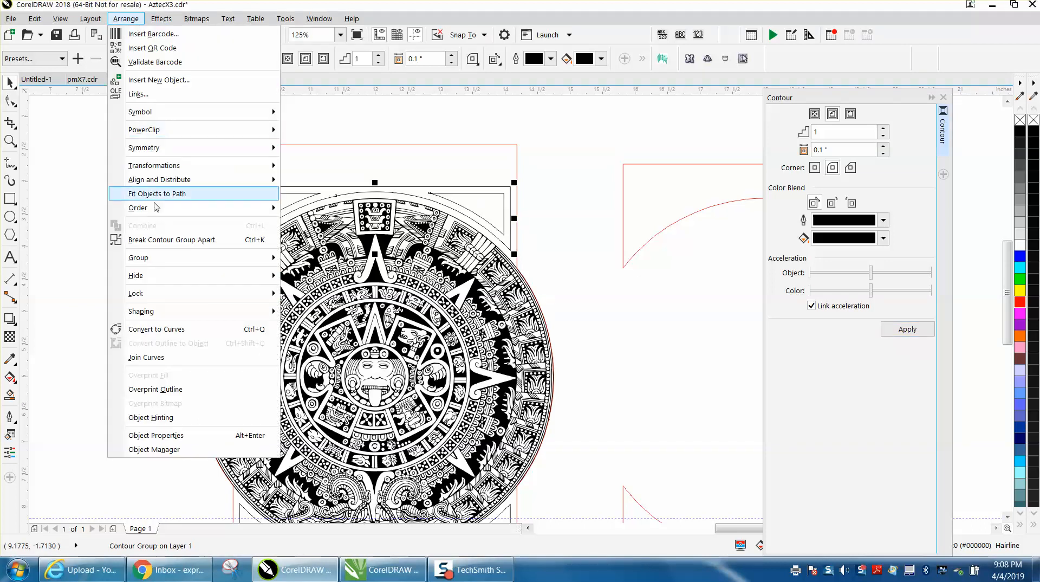
{"action": "left_click", "coordinate": [173, 242]}
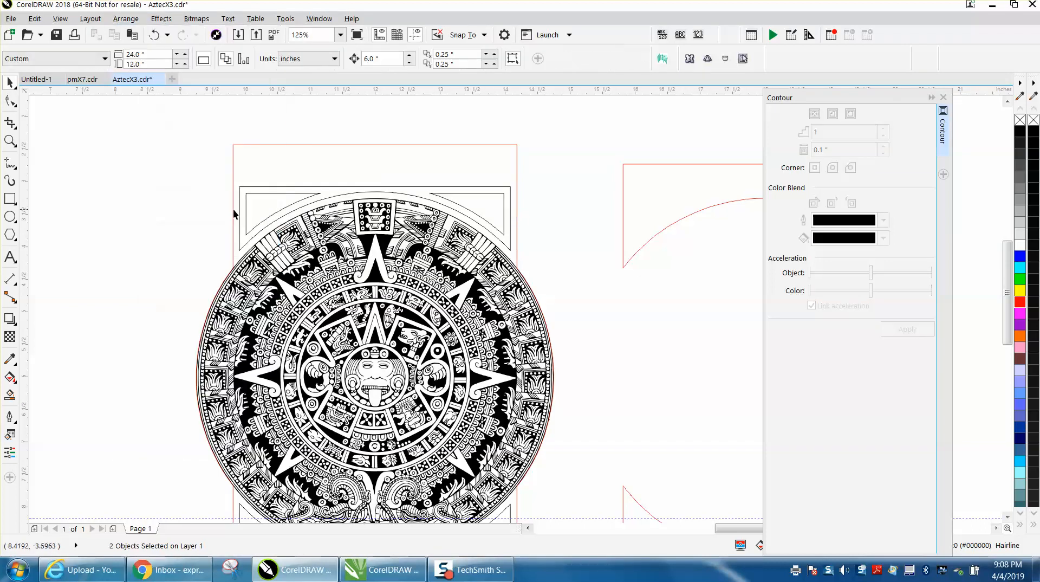
Step: Delete the original upper black curve and give the remaining two corner shapes above the calendar a red outline
{"action": "left_click", "coordinate": [288, 186]}
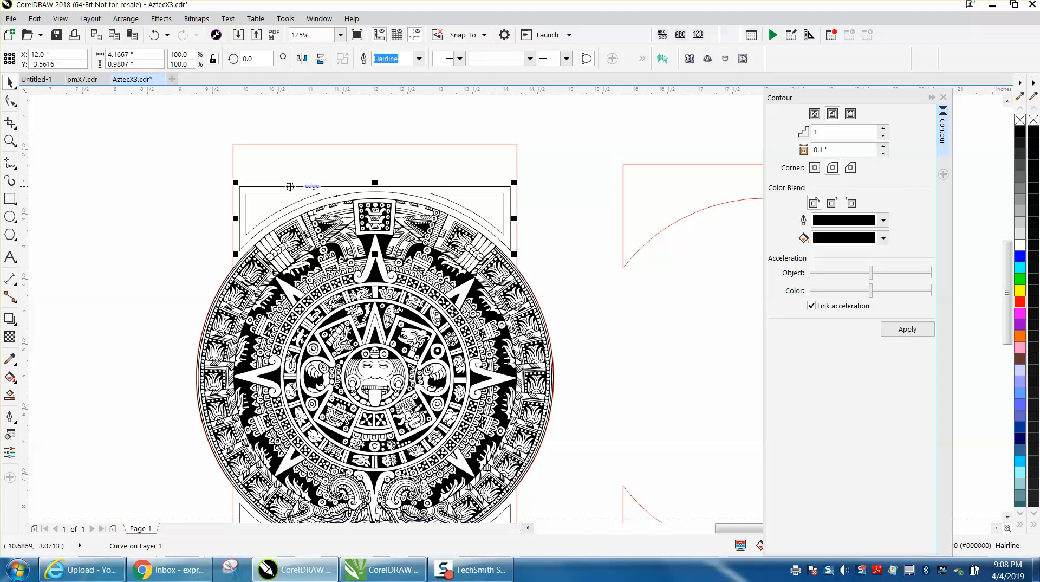
{"action": "key", "text": "Delete"}
{"action": "left_click", "coordinate": [290, 193]}
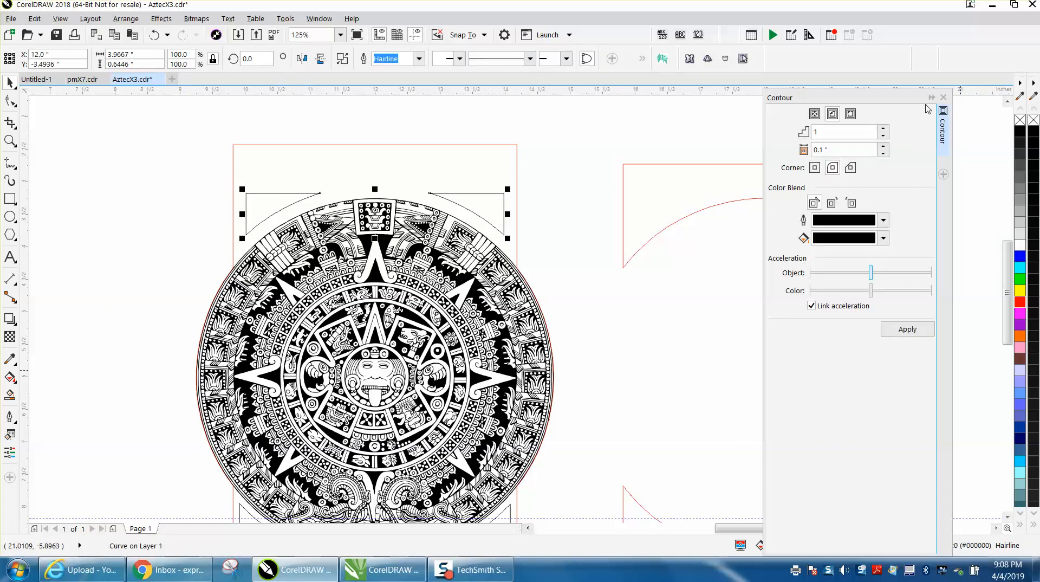
{"action": "left_click", "coordinate": [943, 98]}
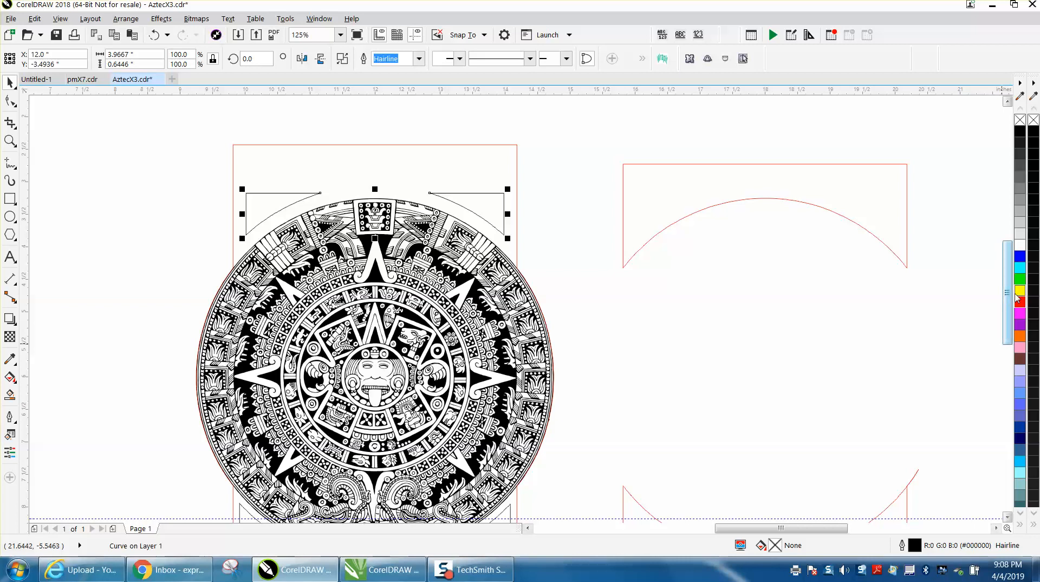
{"action": "right_click", "coordinate": [1020, 303]}
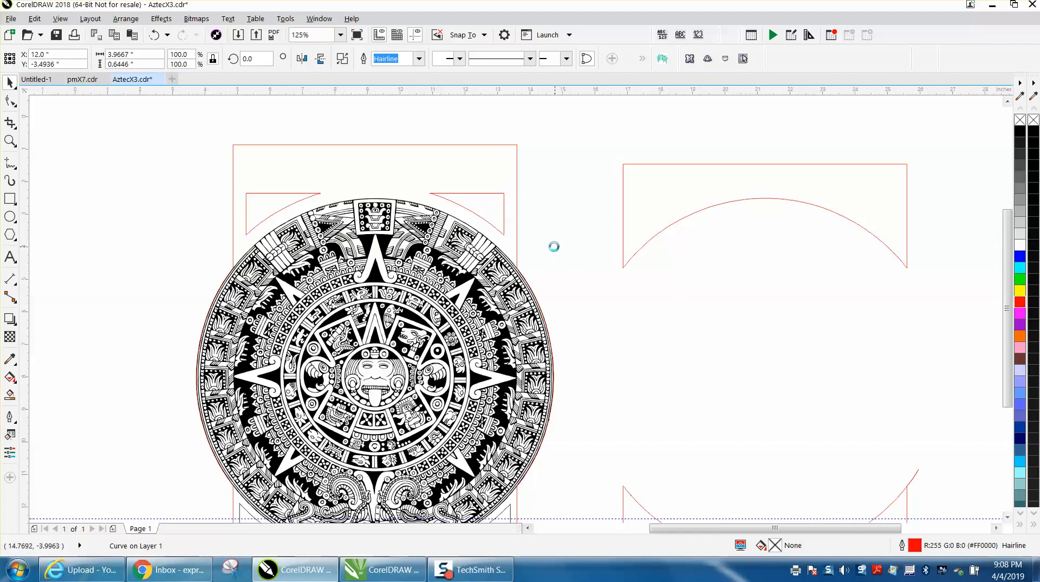
Step: Apply a one-step outside contour with a 0.05 inch offset to the red welded outline around the calendar
{"action": "scroll", "coordinate": [554, 251], "scroll_direction": "down", "scroll_amount": 2}
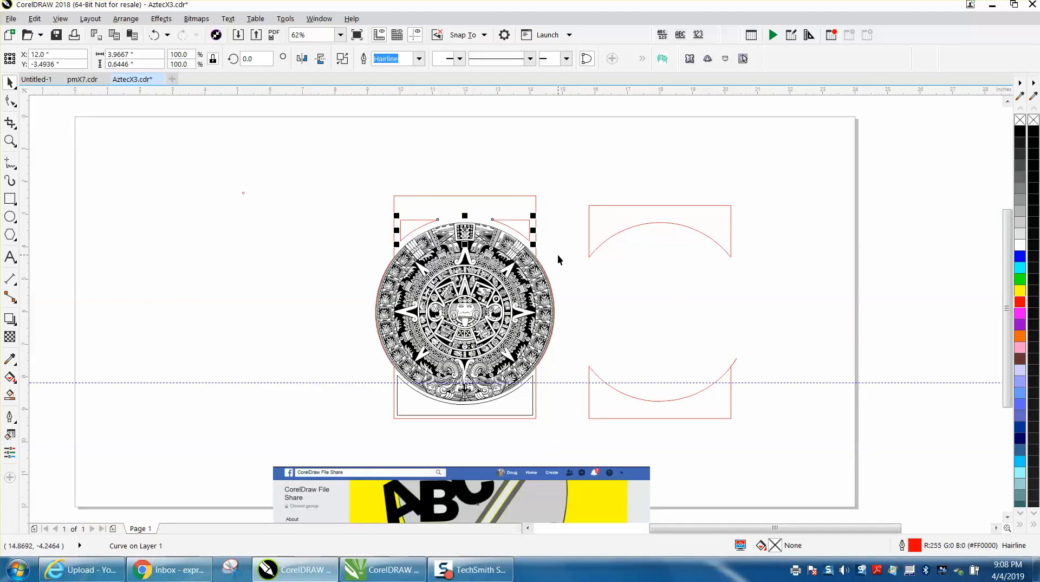
{"action": "left_click", "coordinate": [534, 208]}
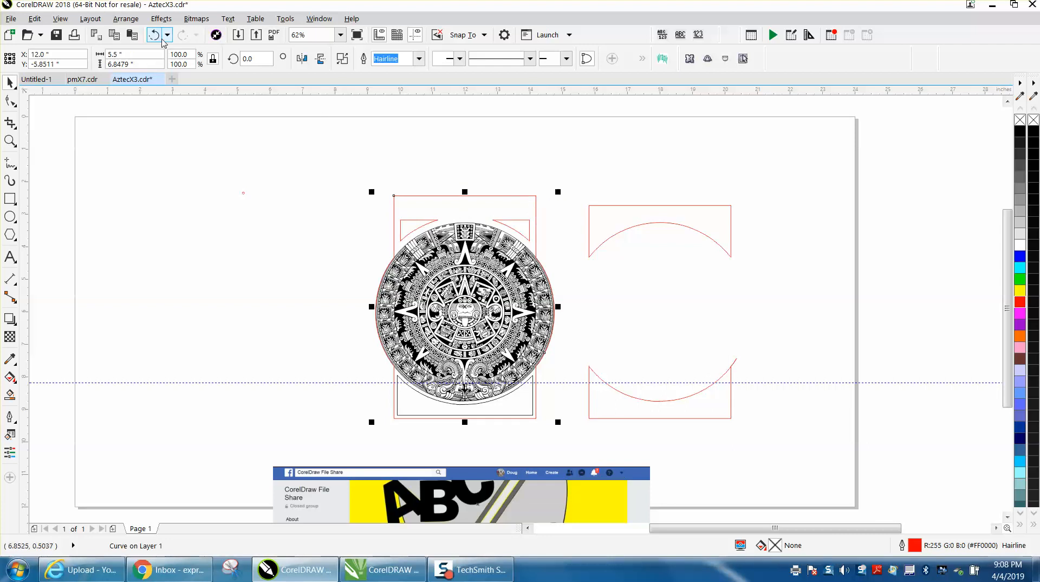
{"action": "left_click", "coordinate": [161, 18]}
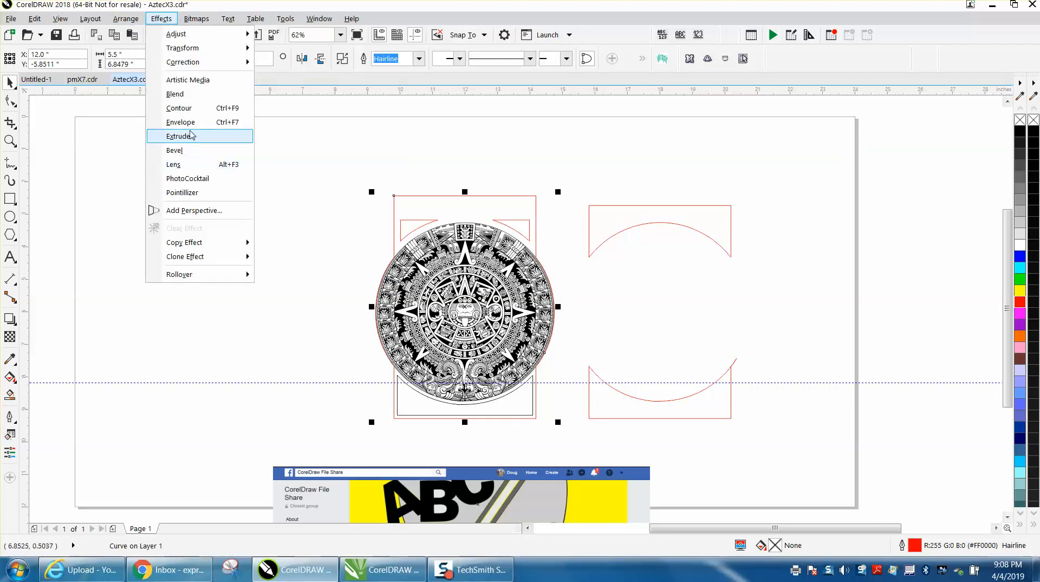
{"action": "left_click", "coordinate": [192, 108]}
{"action": "left_click", "coordinate": [851, 114]}
{"action": "left_click", "coordinate": [846, 150]}
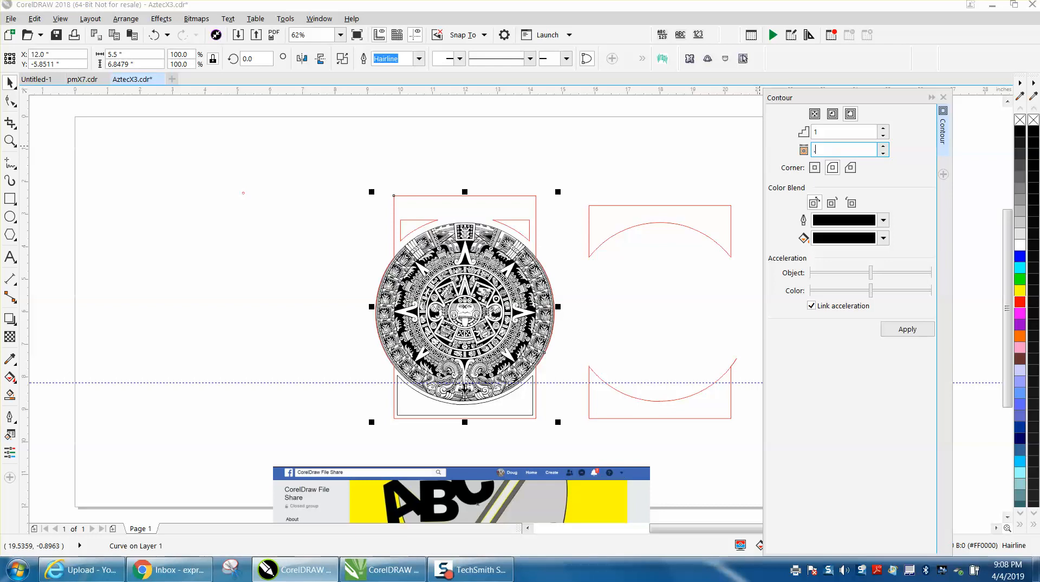
{"action": "type", "text": ".05"}
{"action": "left_click", "coordinate": [907, 329]}
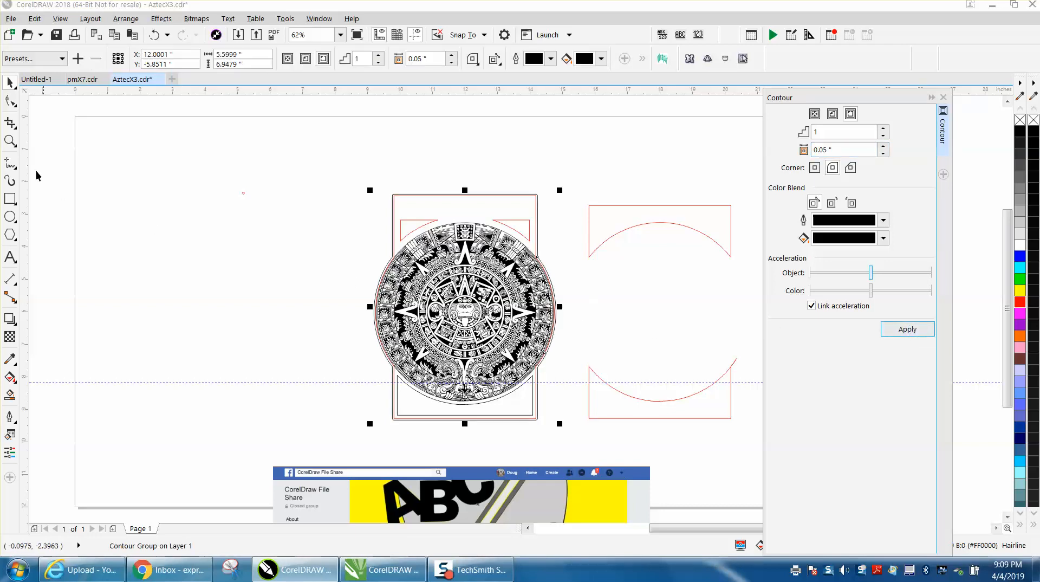
{"action": "left_click", "coordinate": [9, 140]}
{"action": "left_click_drag", "start_coordinate": [381, 177], "coordinate": [580, 315]}
{"action": "right_click", "coordinate": [708, 311]}
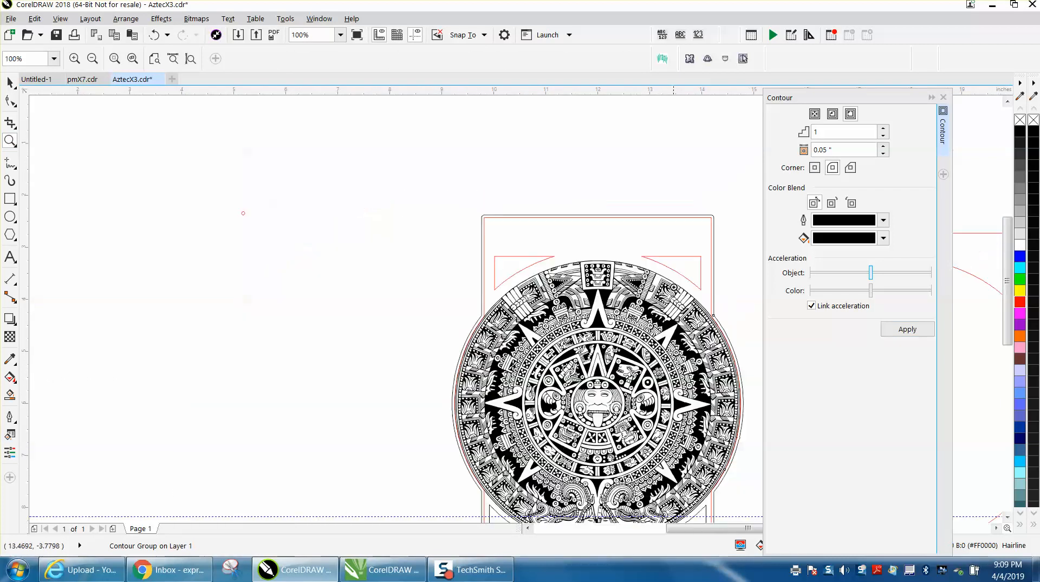
{"action": "left_click", "coordinate": [10, 81]}
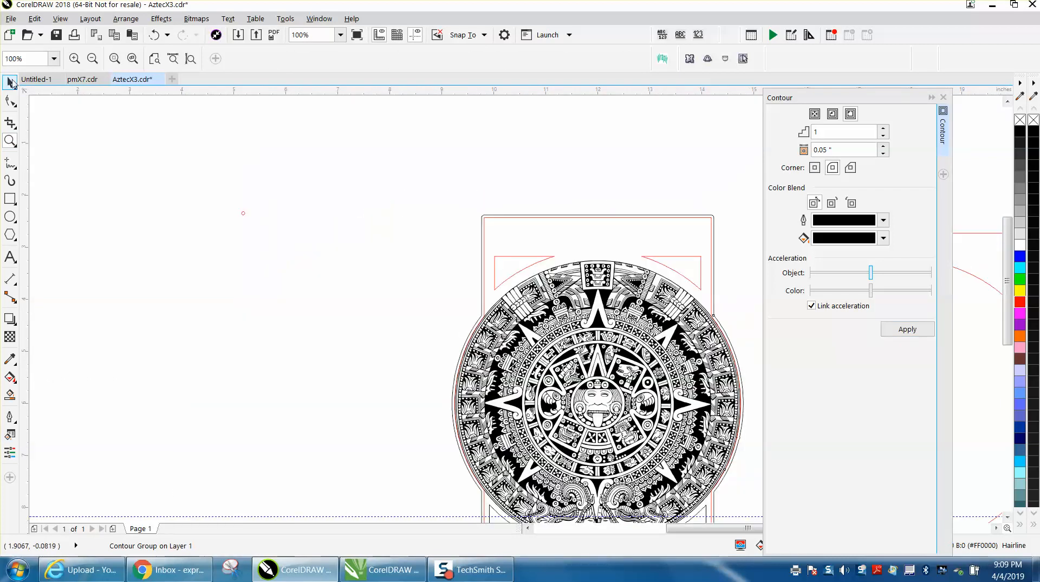
Step: Break apart the outside contour group around the calendar and delete the original inner red outline
{"action": "left_click", "coordinate": [194, 141]}
{"action": "left_click", "coordinate": [487, 218]}
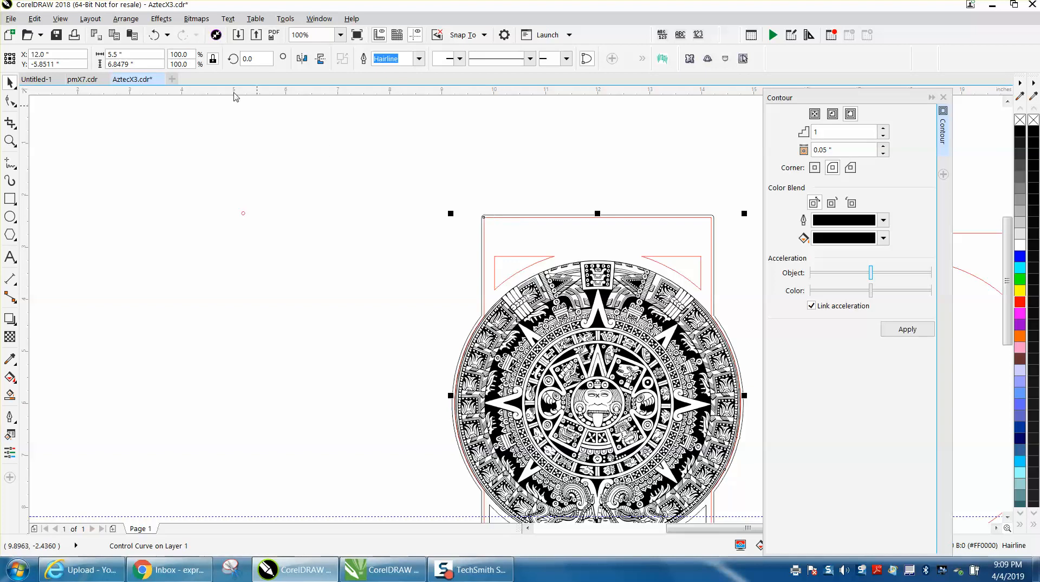
{"action": "left_click", "coordinate": [123, 18]}
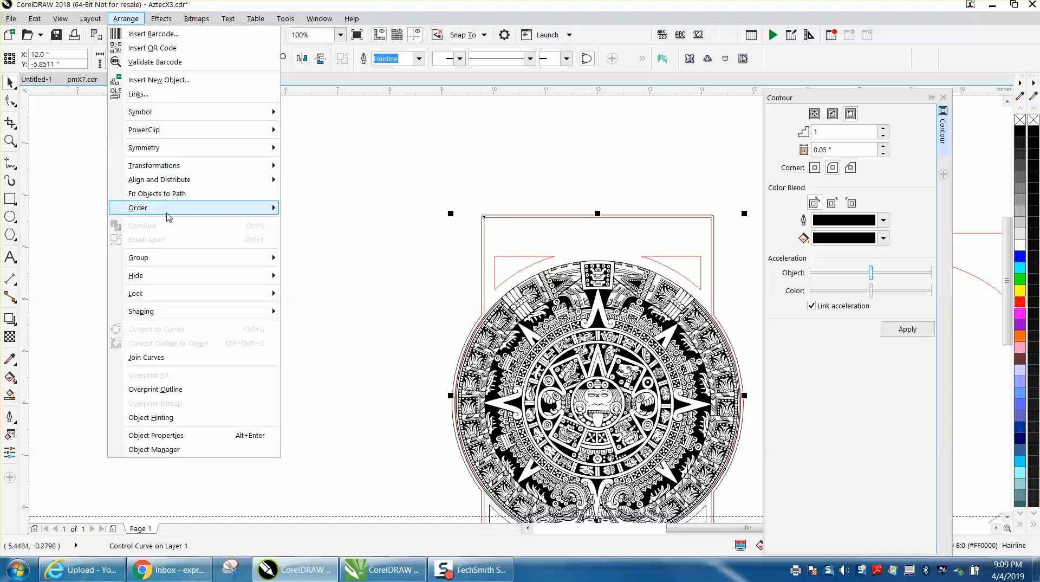
{"action": "left_click", "coordinate": [382, 187]}
{"action": "scroll", "coordinate": [400, 175], "scroll_direction": "down", "scroll_amount": 1}
{"action": "left_click_drag", "start_coordinate": [409, 168], "coordinate": [609, 405]}
{"action": "left_click", "coordinate": [125, 21]}
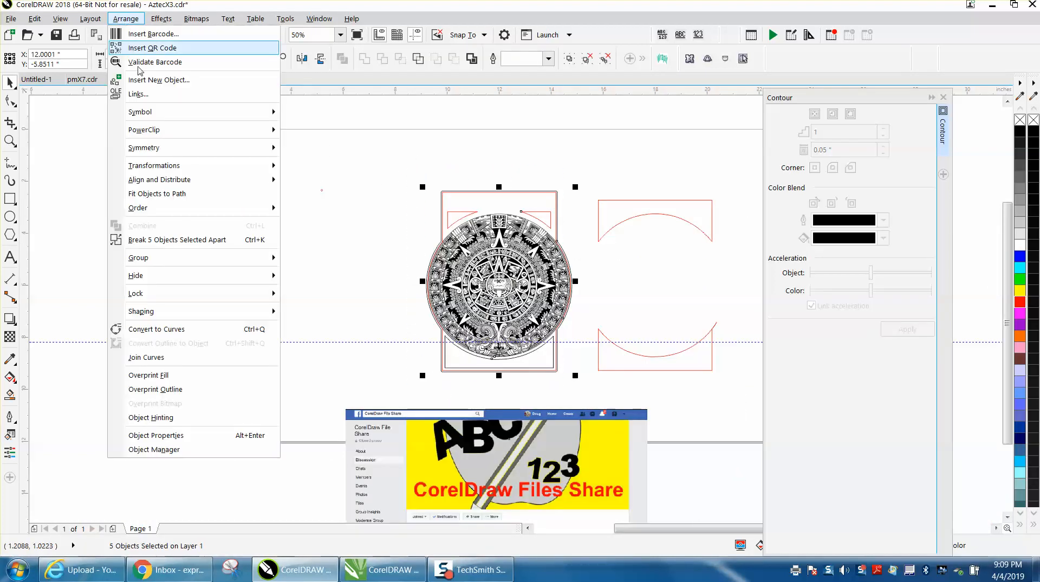
{"action": "left_click", "coordinate": [193, 241]}
{"action": "left_click", "coordinate": [176, 218]}
{"action": "left_click", "coordinate": [443, 193]}
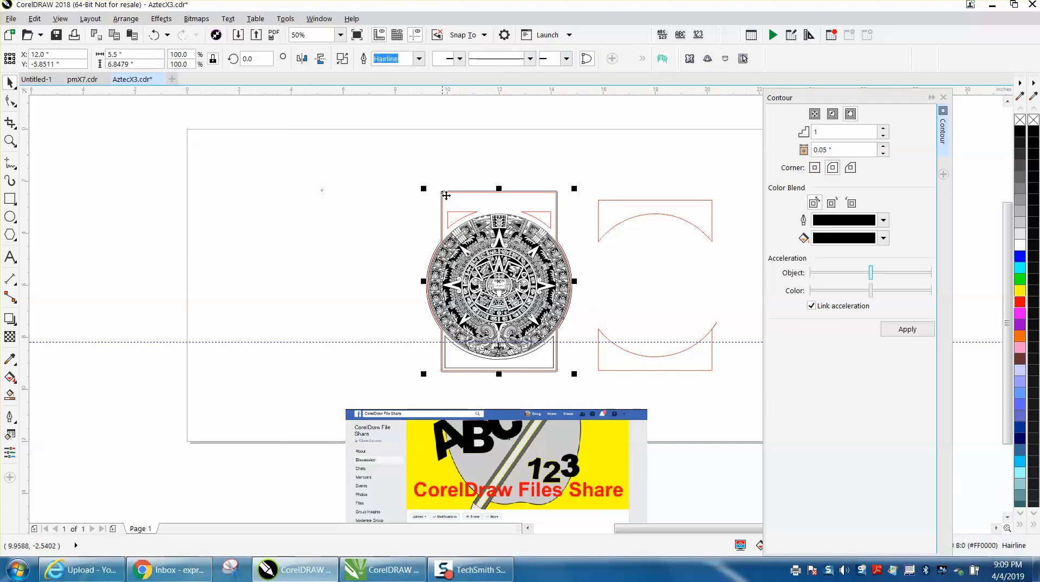
{"action": "key", "text": "Delete"}
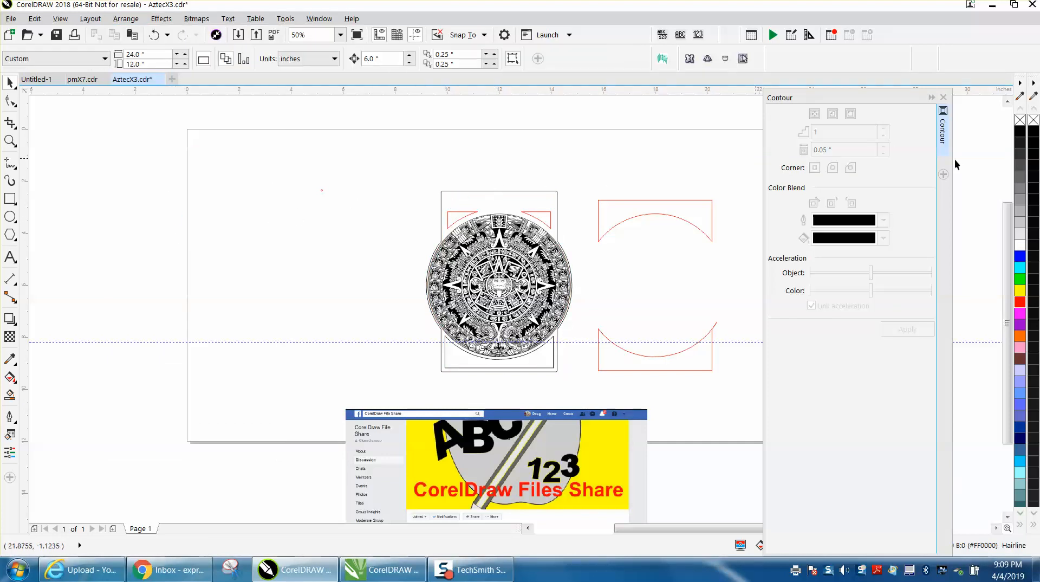
Step: Give the remaining outer contour curve a red outline and close the contour settings
{"action": "left_click", "coordinate": [1022, 305]}
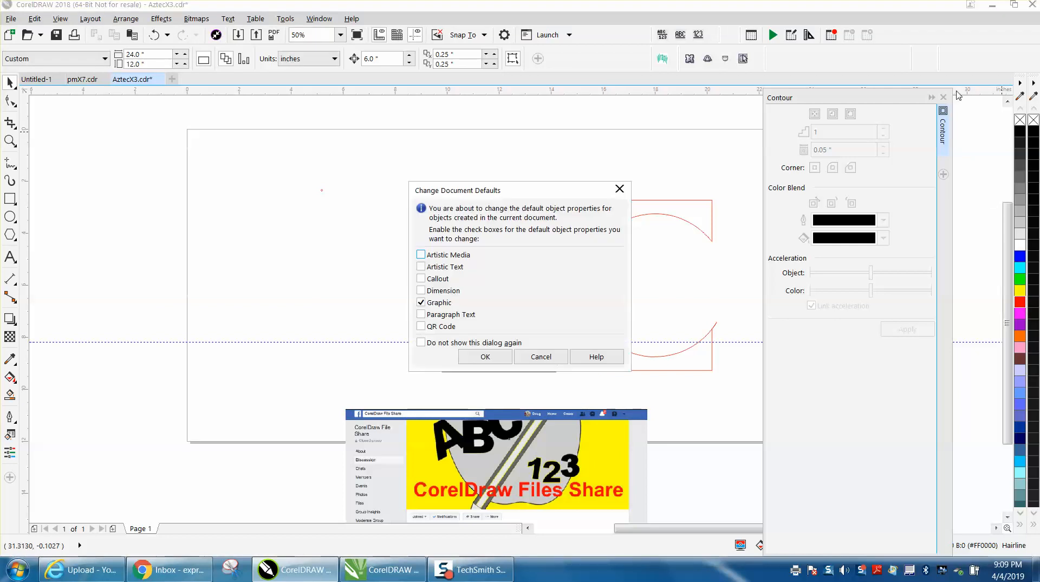
{"action": "left_click", "coordinate": [552, 356]}
{"action": "left_click", "coordinate": [558, 219]}
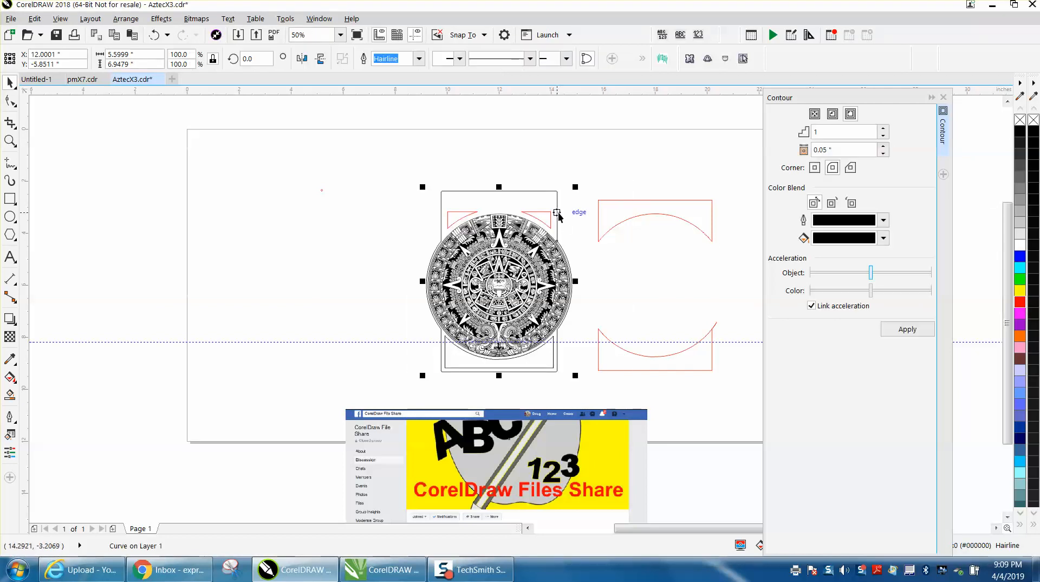
{"action": "right_click", "coordinate": [1022, 303]}
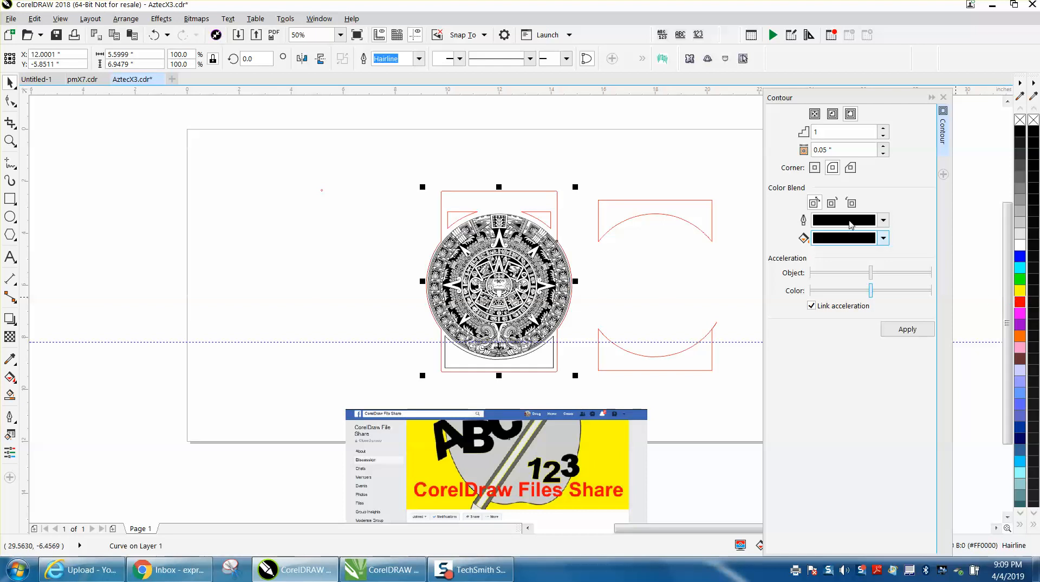
{"action": "left_click", "coordinate": [943, 97]}
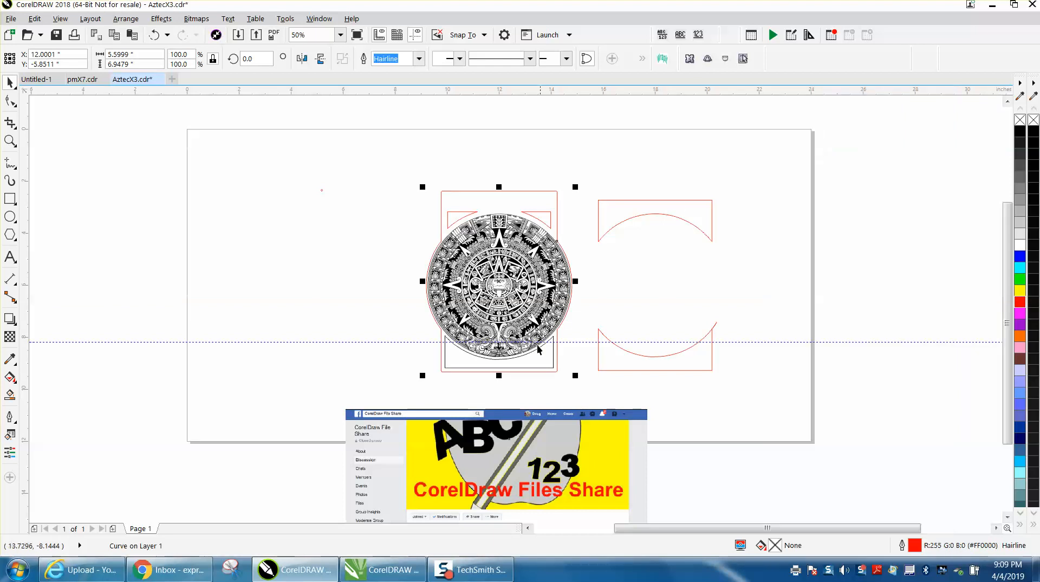
{"action": "left_click", "coordinate": [10, 141]}
{"action": "left_click_drag", "start_coordinate": [388, 273], "coordinate": [633, 429]}
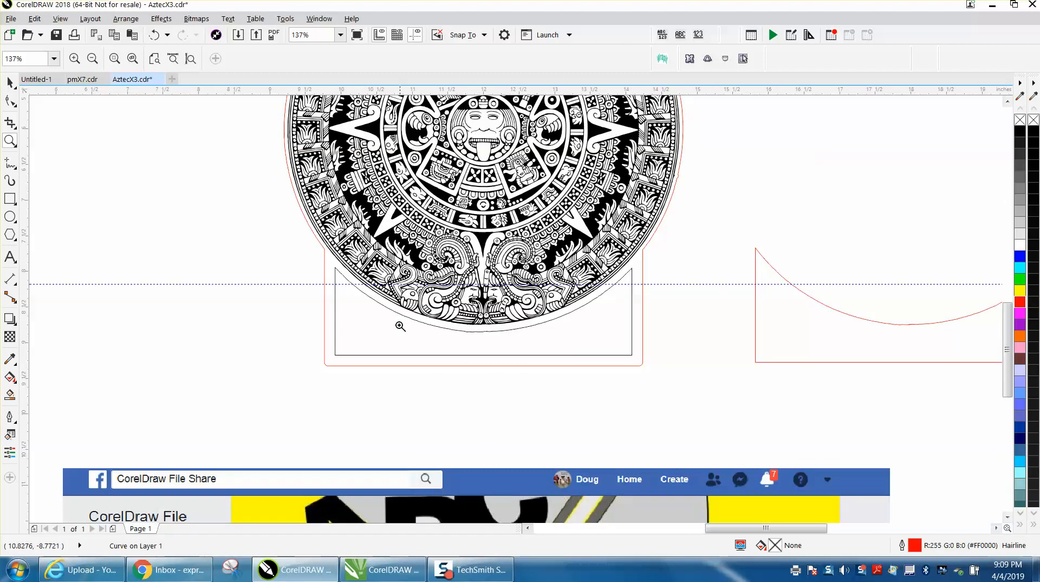
{"action": "scroll", "coordinate": [428, 319], "scroll_direction": "down", "scroll_amount": 5}
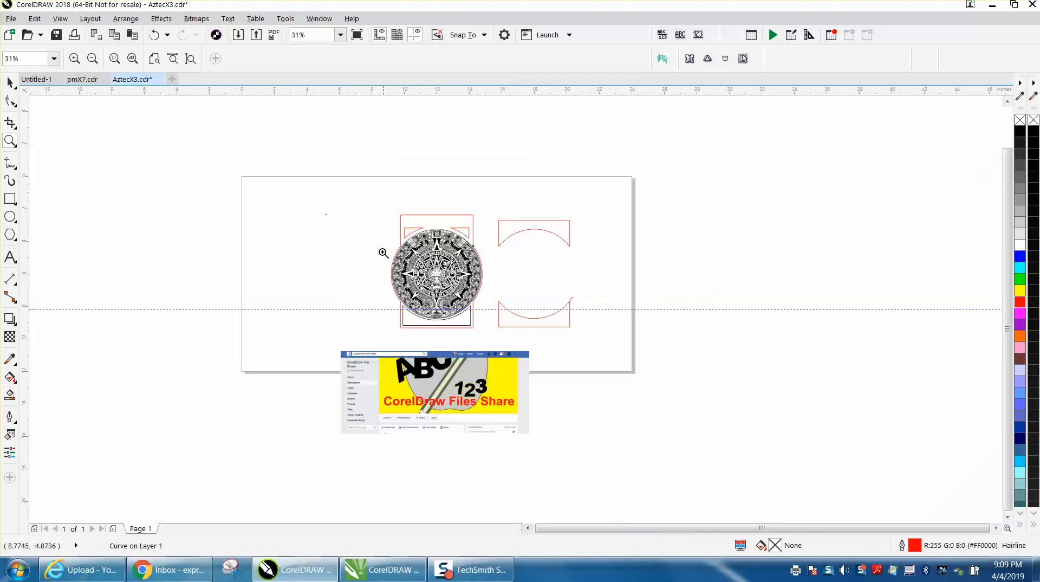
{"action": "left_click", "coordinate": [35, 79]}
{"action": "scroll", "coordinate": [419, 206], "scroll_direction": "down", "scroll_amount": 3}
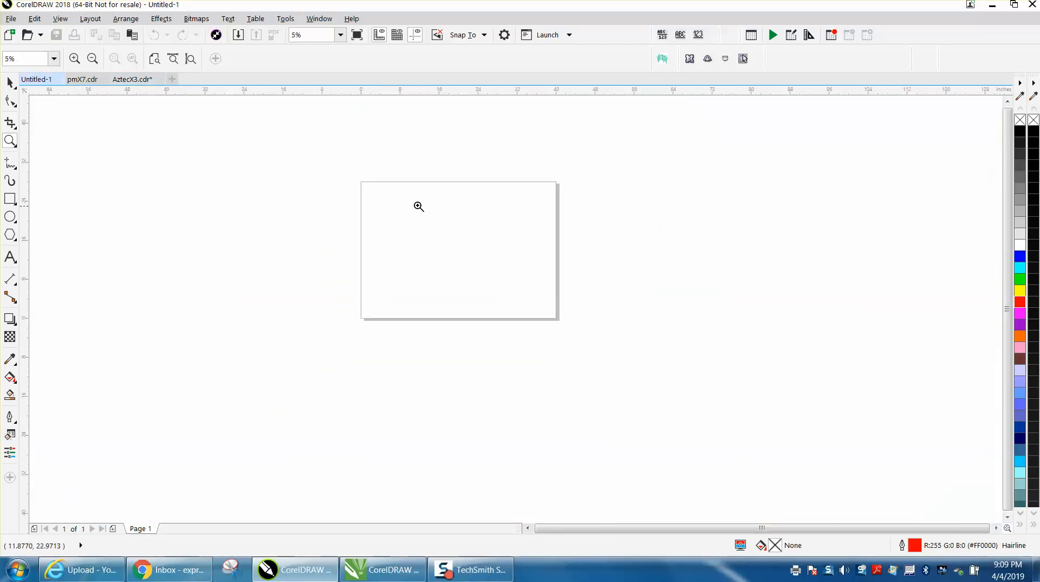
{"action": "left_click", "coordinate": [130, 79]}
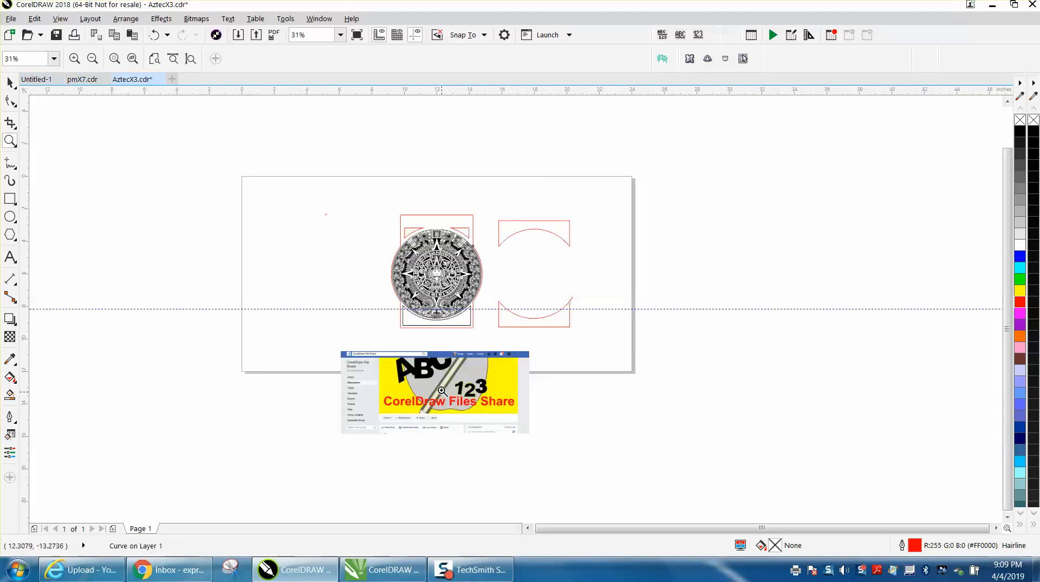
{"action": "left_click_drag", "start_coordinate": [395, 202], "coordinate": [535, 331]}
Step: Nudge the red outer outline and the upper corner cutouts 6 inches left off the calendar, and delete the black piece below it
{"action": "left_click", "coordinate": [9, 82]}
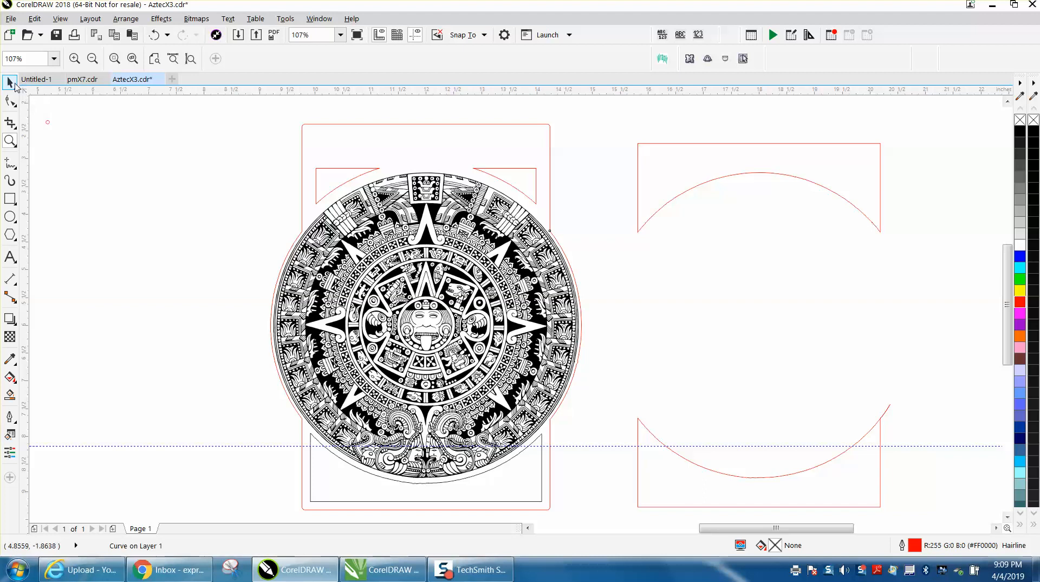
{"action": "scroll", "coordinate": [284, 124], "scroll_direction": "down", "scroll_amount": 3}
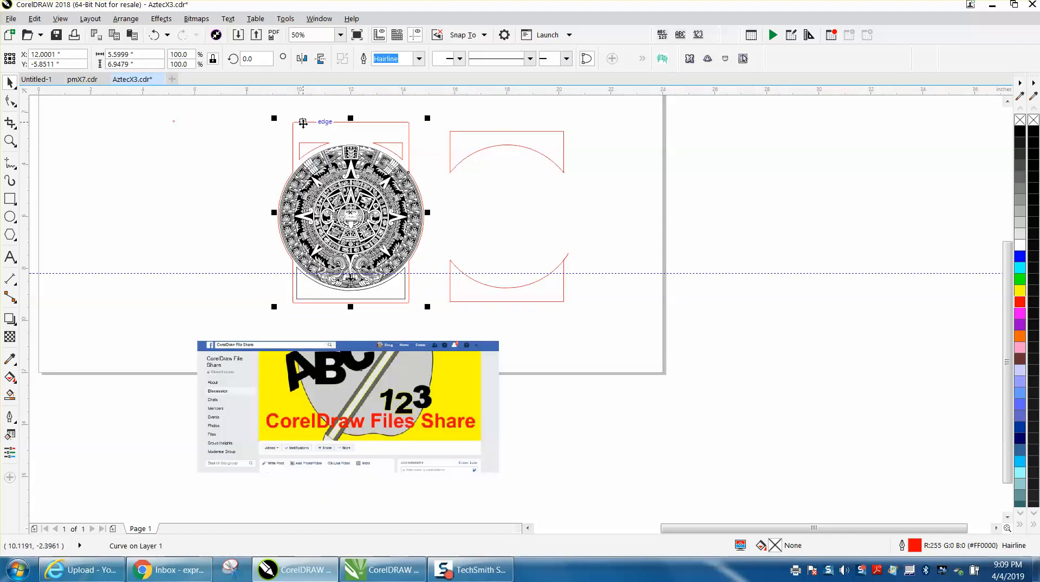
{"action": "key", "text": "Left"}
{"action": "left_click", "coordinate": [313, 143]}
{"action": "key", "text": "Left"}
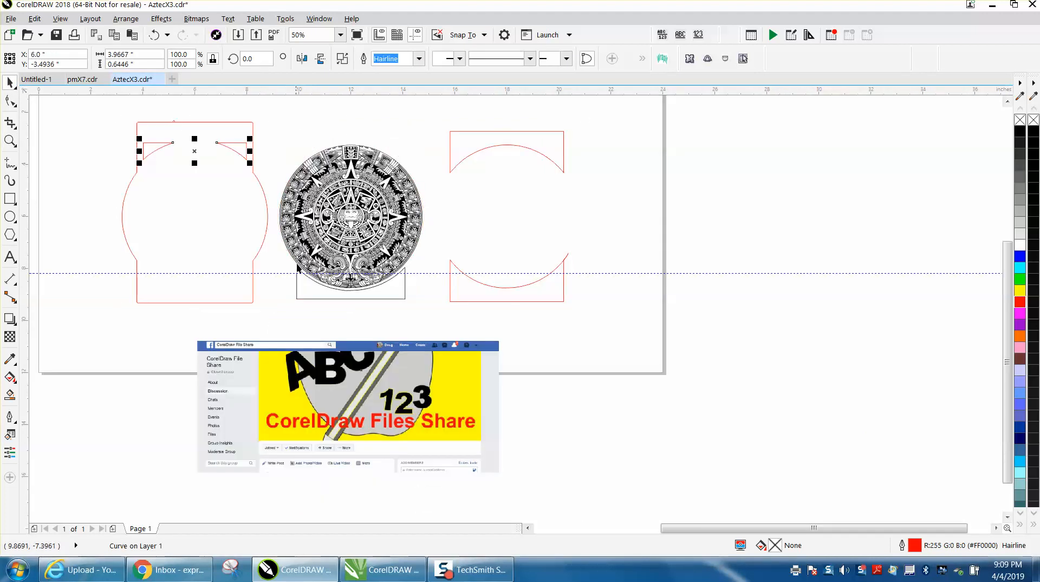
{"action": "left_click", "coordinate": [305, 293]}
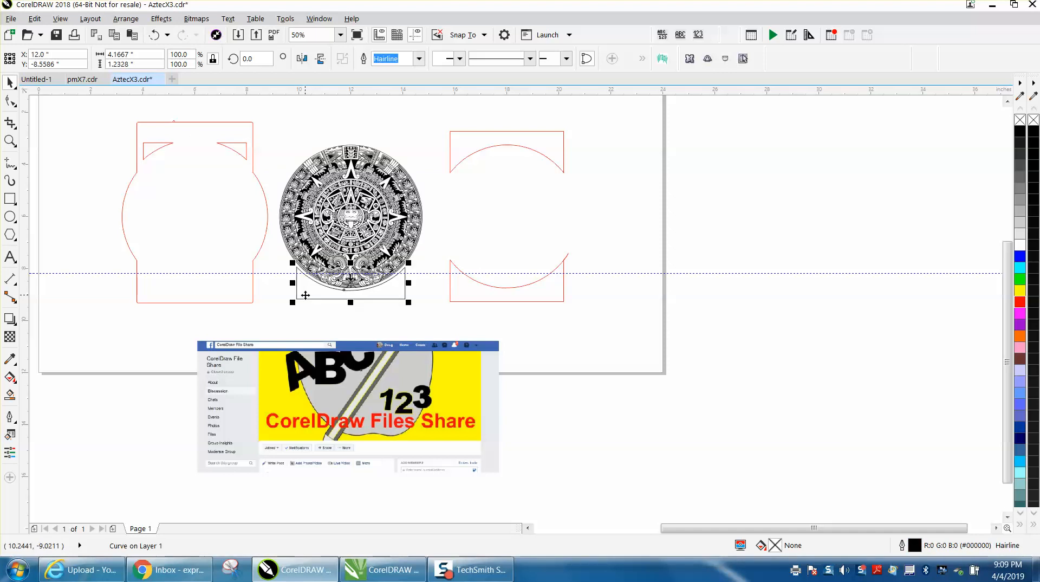
{"action": "key", "text": "Delete"}
{"action": "left_click_drag", "start_coordinate": [221, 257], "coordinate": [281, 314]}
{"action": "key", "text": "ctrl+d"}
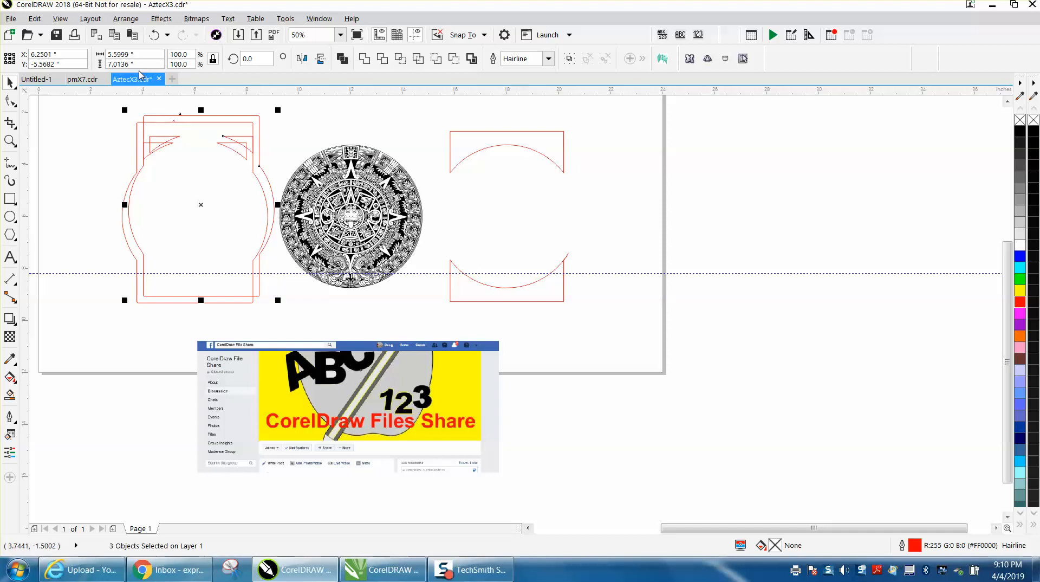
{"action": "left_click", "coordinate": [155, 35]}
Step: Set the document's horizontal and vertical duplicate distances to 0
{"action": "left_click", "coordinate": [365, 114]}
{"action": "double_click", "coordinate": [447, 54]}
{"action": "type", "text": "0"}
{"action": "key", "text": "Tab"}
{"action": "type", "text": "0"}
{"action": "key", "text": "Return"}
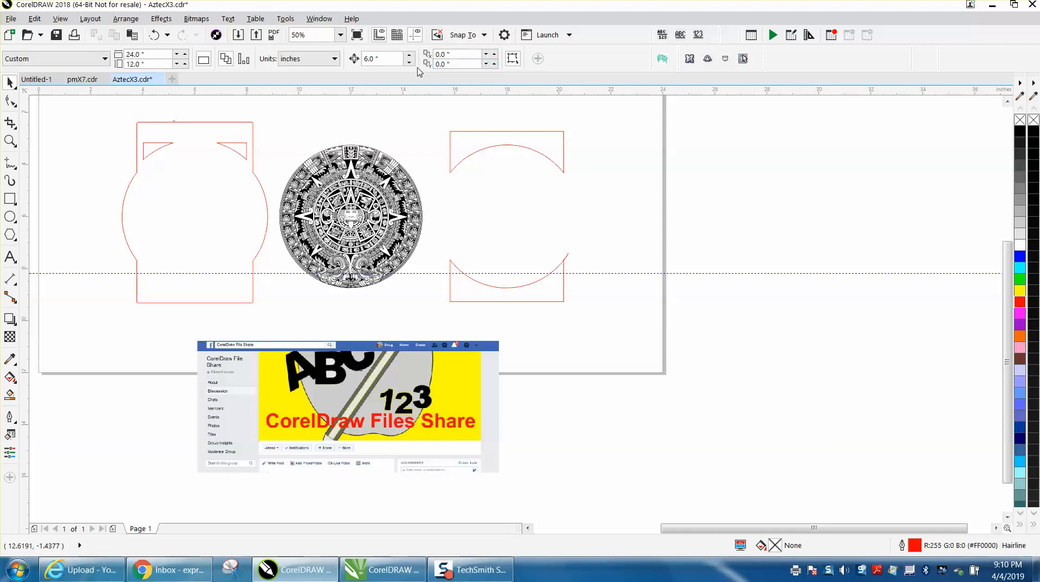
Step: Try to overlay copies of the red outline mirrored horizontally and vertically, aligning their side nodes with the original
{"action": "left_click", "coordinate": [253, 135]}
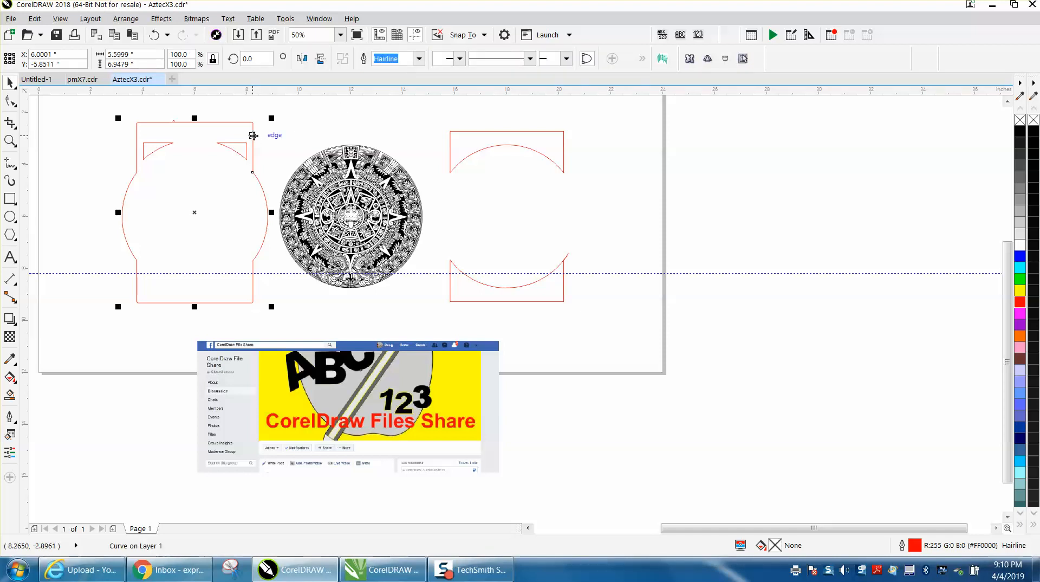
{"action": "left_click", "coordinate": [301, 60]}
{"action": "left_click", "coordinate": [319, 61]}
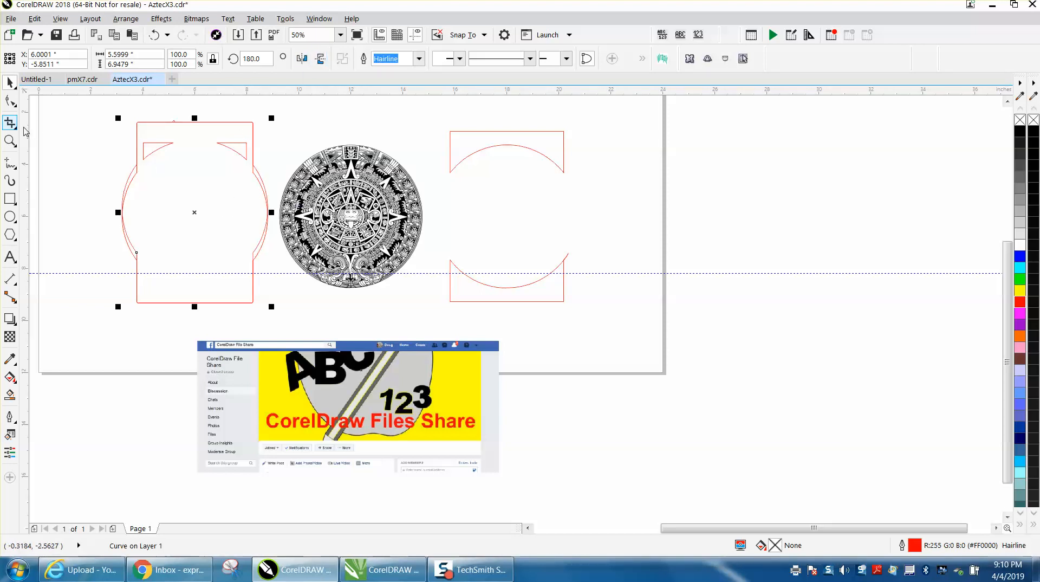
{"action": "left_click", "coordinate": [10, 141]}
{"action": "left_click_drag", "start_coordinate": [112, 105], "coordinate": [346, 308]}
{"action": "left_click", "coordinate": [10, 82]}
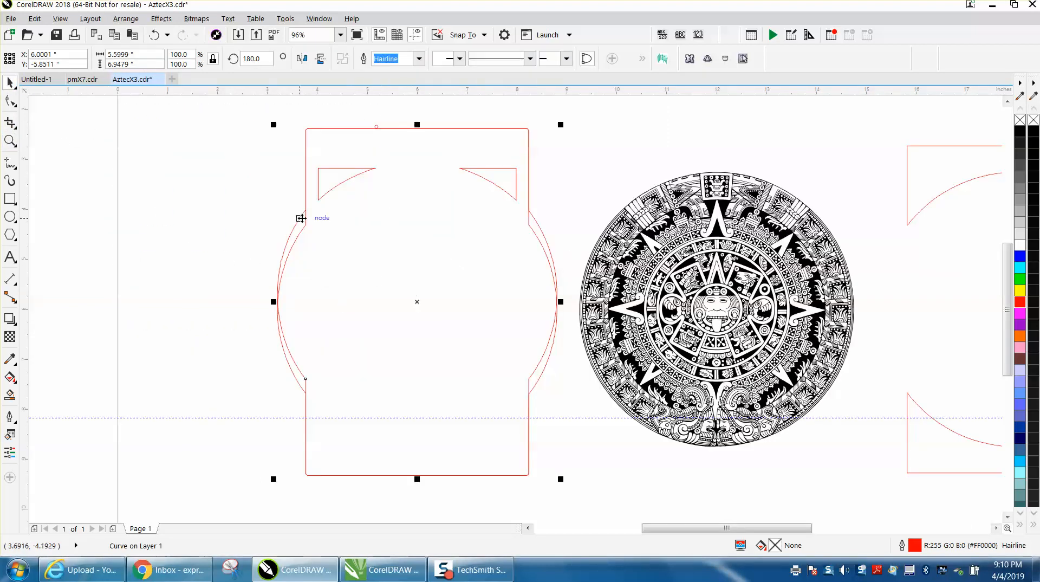
{"action": "left_click_drag", "start_coordinate": [306, 228], "coordinate": [310, 231]}
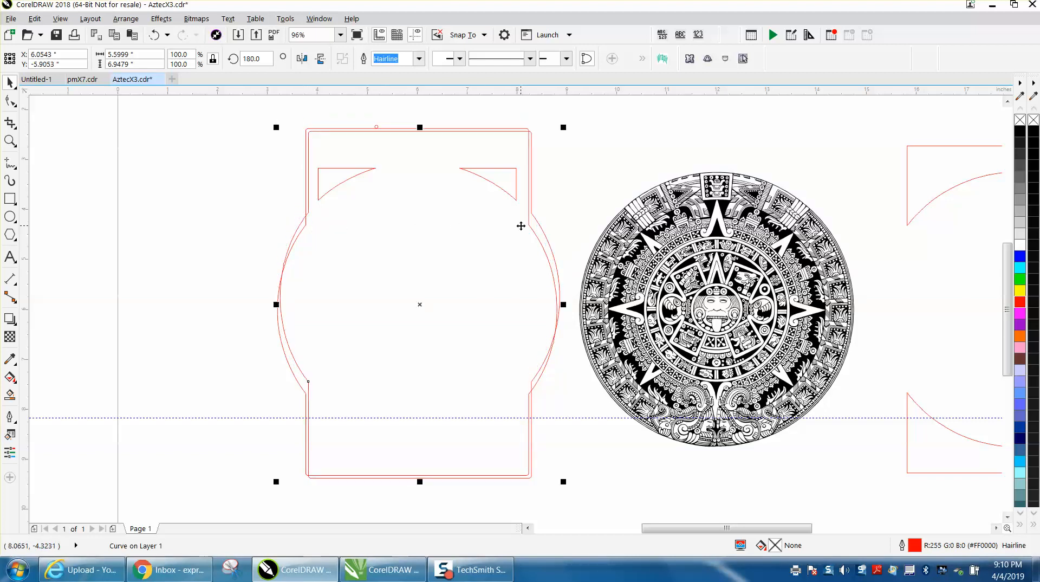
{"action": "left_click_drag", "start_coordinate": [528, 225], "coordinate": [532, 214]}
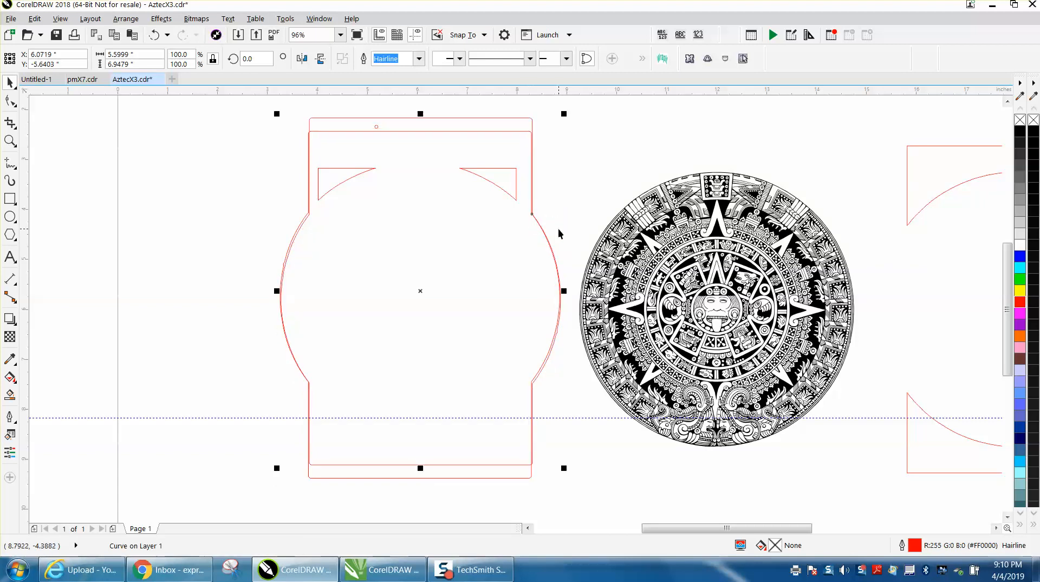
Step: Undo the mirroring and repositioning of the red outline copies
{"action": "left_click", "coordinate": [154, 35]}
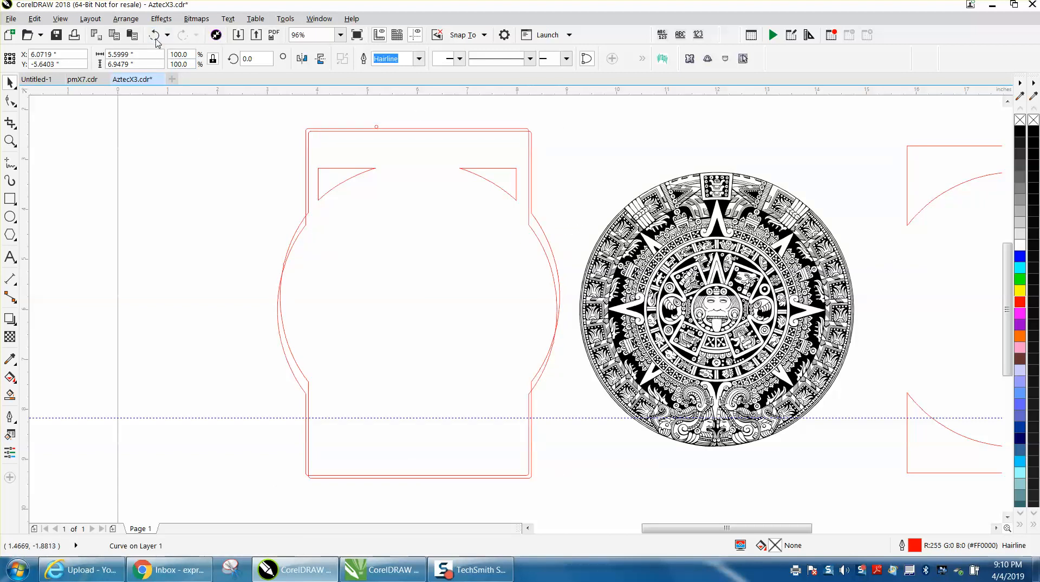
{"action": "left_click", "coordinate": [155, 35]}
{"action": "left_click", "coordinate": [155, 34]}
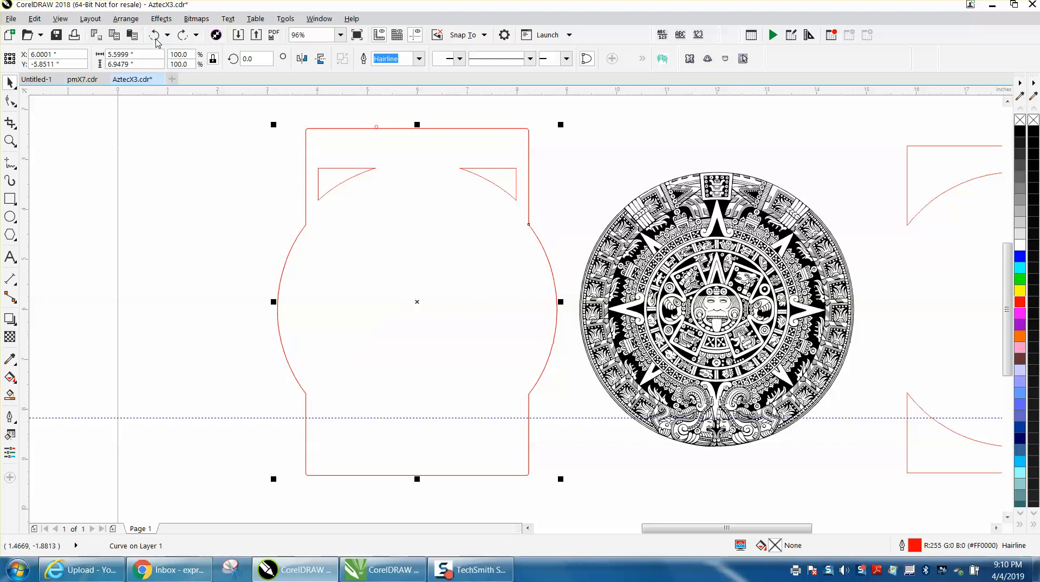
Step: Place a duplicate of the outline and the corner cutouts 6 inches right, over the calendar, and delete the leftover outline
{"action": "key", "text": "ctrl+d"}
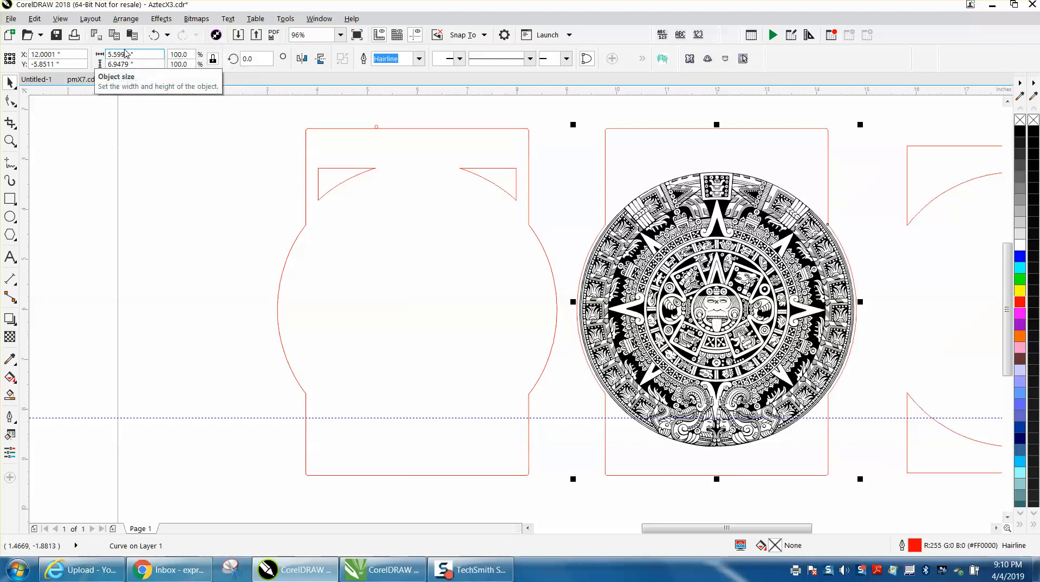
{"action": "left_click", "coordinate": [334, 172]}
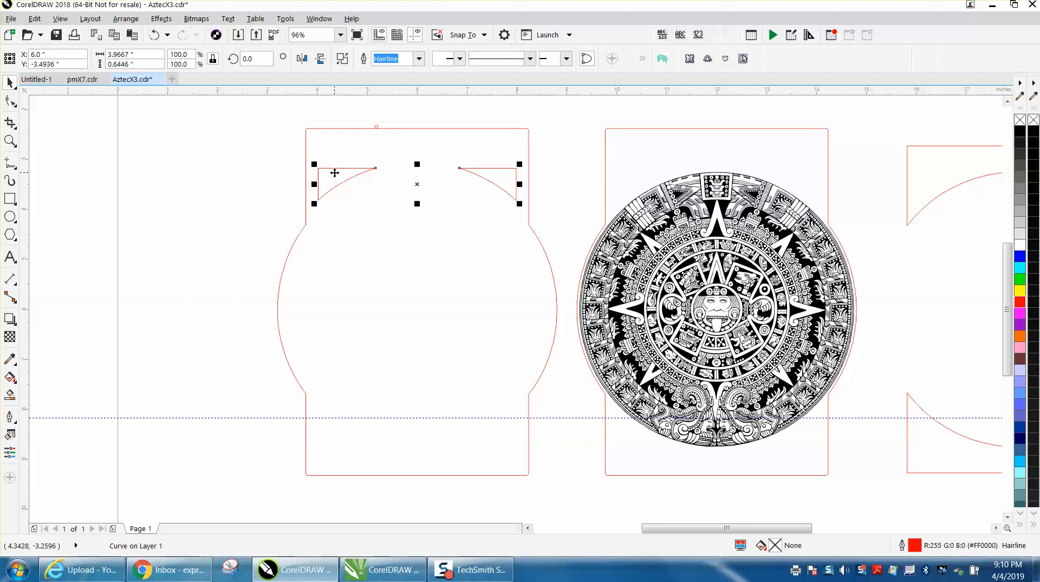
{"action": "key", "text": "Right"}
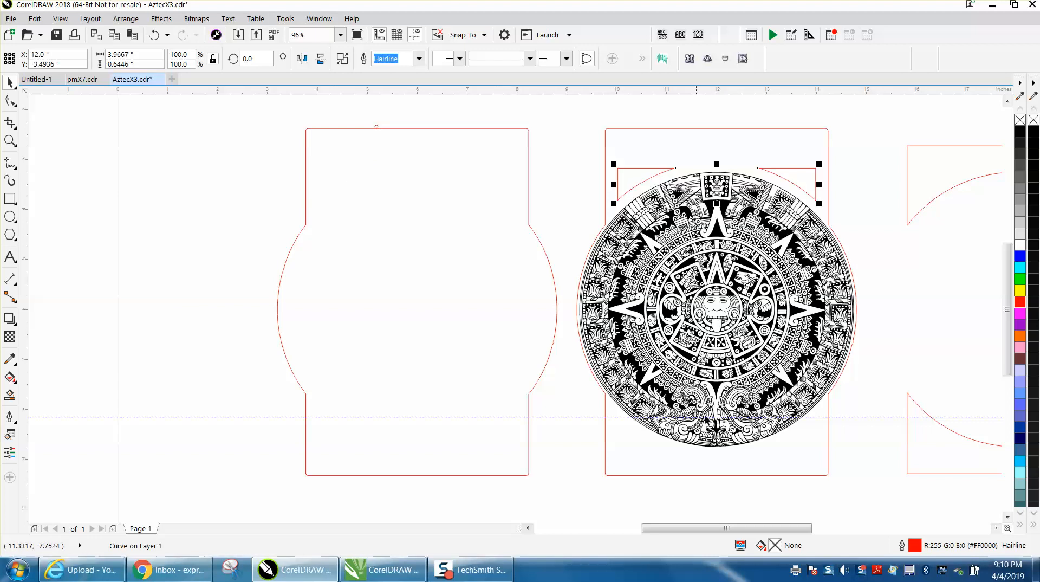
{"action": "left_click", "coordinate": [496, 136]}
{"action": "key", "text": "Delete"}
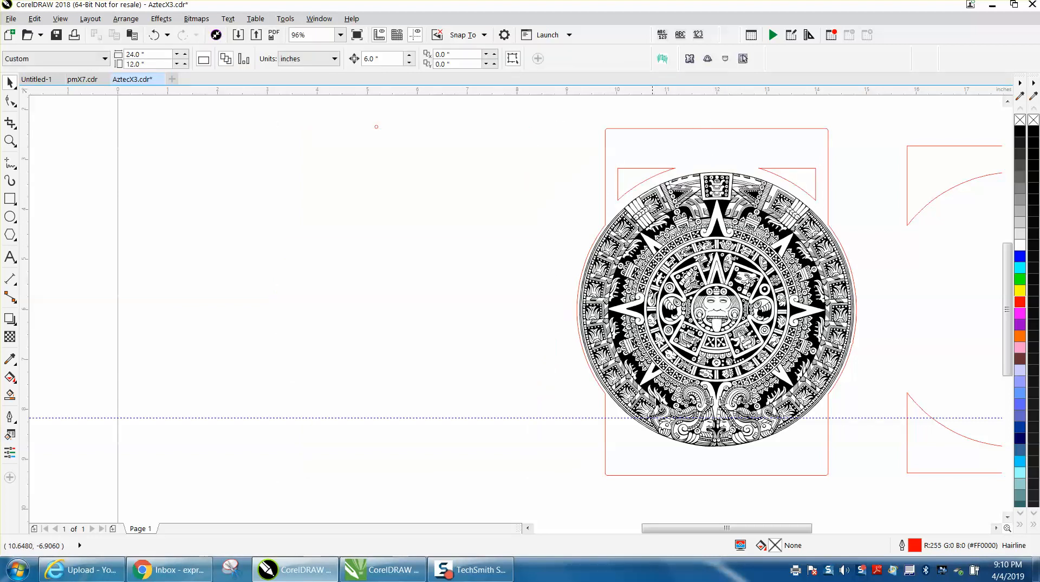
Step: Lower the bottom edge of the red outline by about 0.28 inch by moving its bottom corner nodes
{"action": "left_click", "coordinate": [10, 141]}
{"action": "left_click_drag", "start_coordinate": [558, 339], "coordinate": [804, 487]}
{"action": "left_click", "coordinate": [11, 105]}
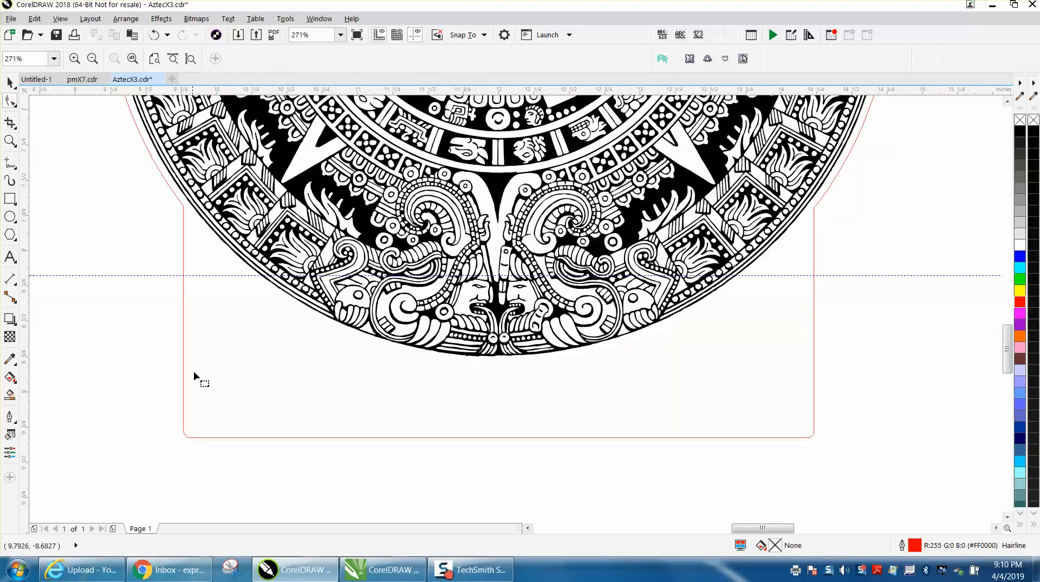
{"action": "left_click", "coordinate": [199, 436]}
{"action": "left_click_drag", "start_coordinate": [150, 405], "coordinate": [807, 487]}
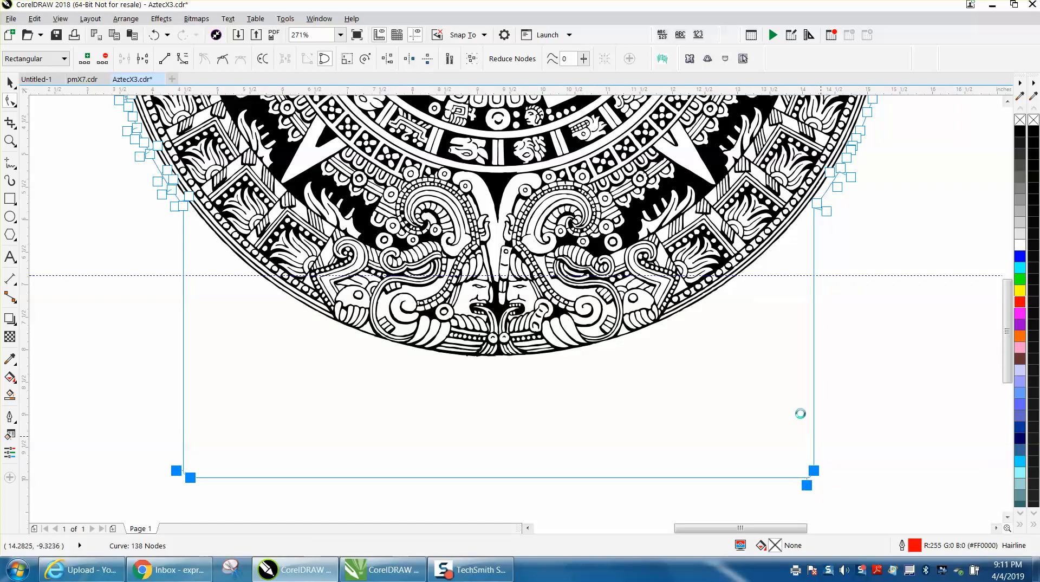
{"action": "scroll", "coordinate": [775, 394], "scroll_direction": "down", "scroll_amount": 5}
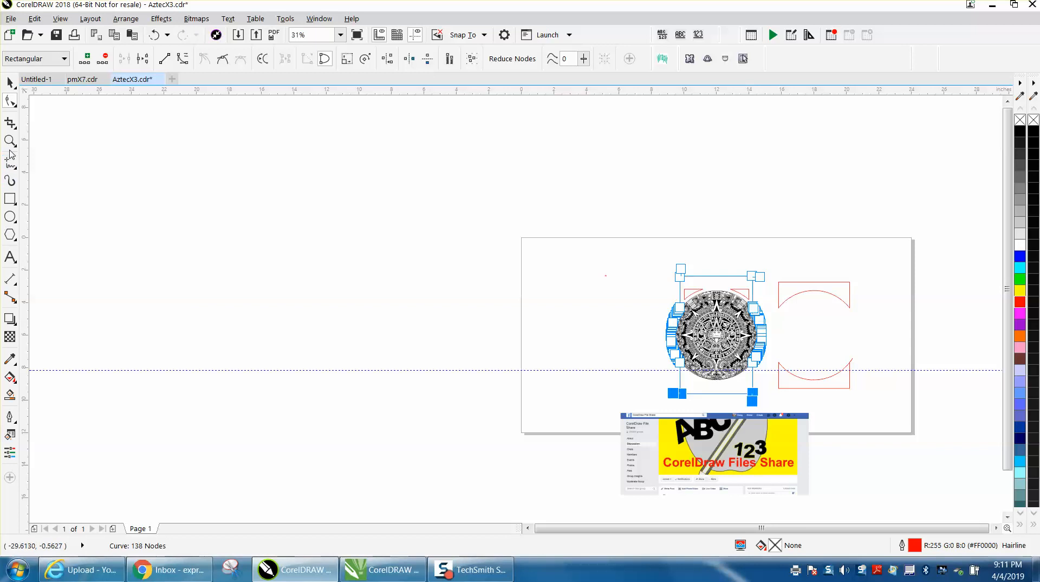
{"action": "left_click", "coordinate": [9, 141]}
{"action": "left_click_drag", "start_coordinate": [650, 265], "coordinate": [807, 343]}
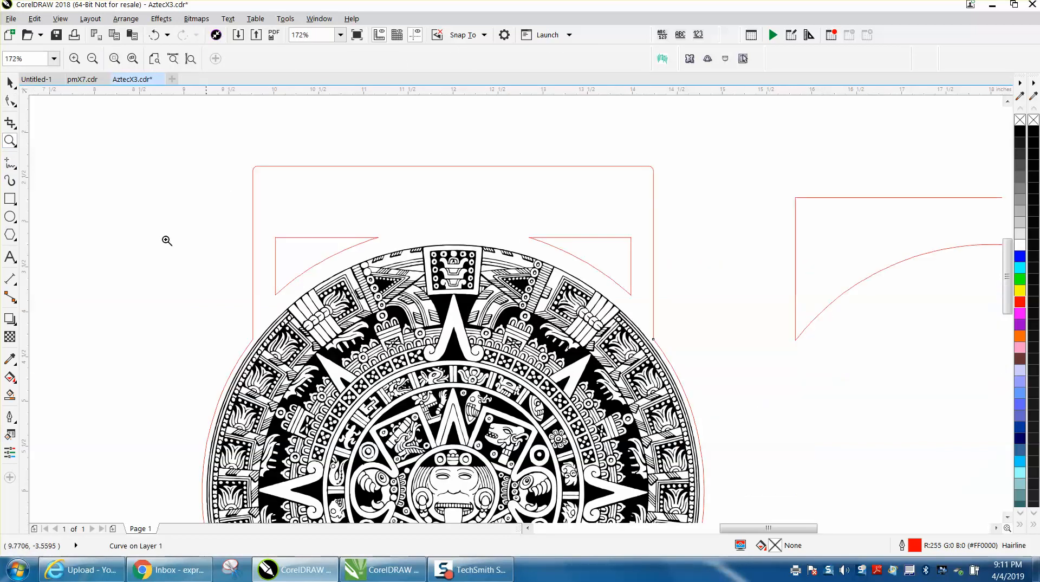
{"action": "left_click", "coordinate": [10, 82]}
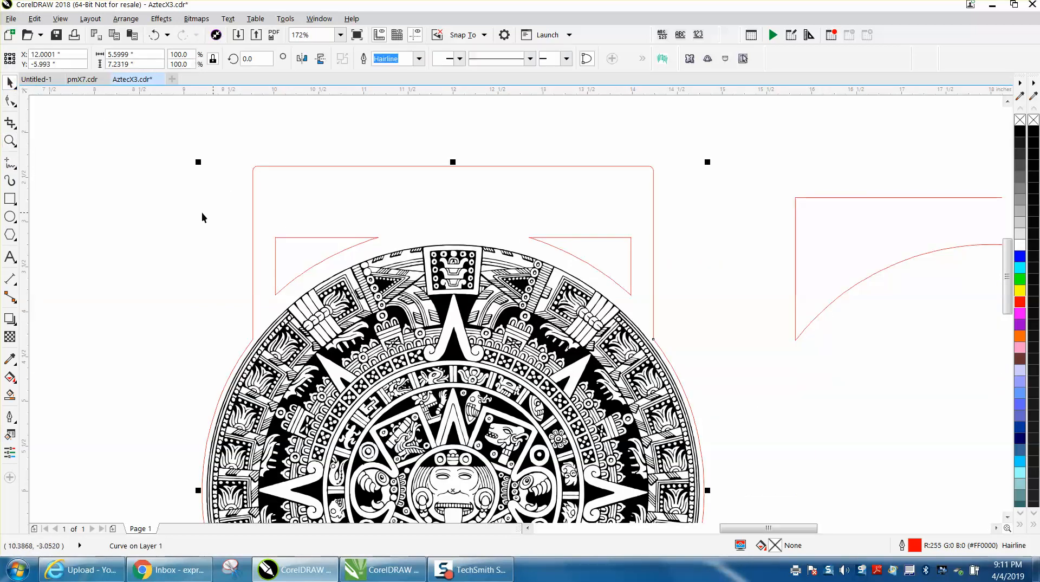
Step: Duplicate the pair of upper corner cutouts in place and mirror the copy vertically
{"action": "left_click", "coordinate": [311, 256]}
{"action": "left_click", "coordinate": [322, 237]}
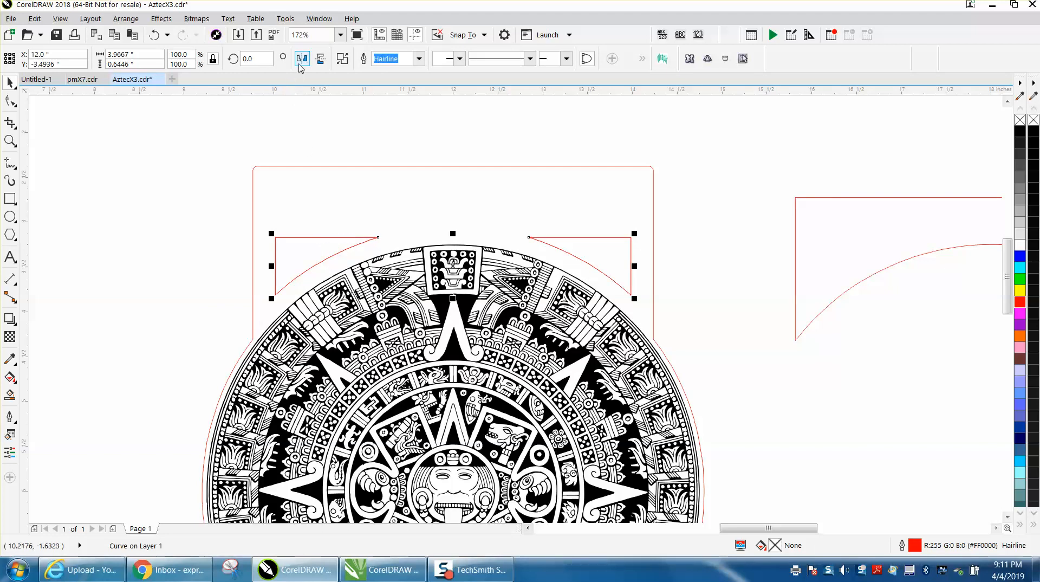
{"action": "left_click", "coordinate": [320, 61]}
{"action": "scroll", "coordinate": [336, 107], "scroll_direction": "down", "scroll_amount": 3}
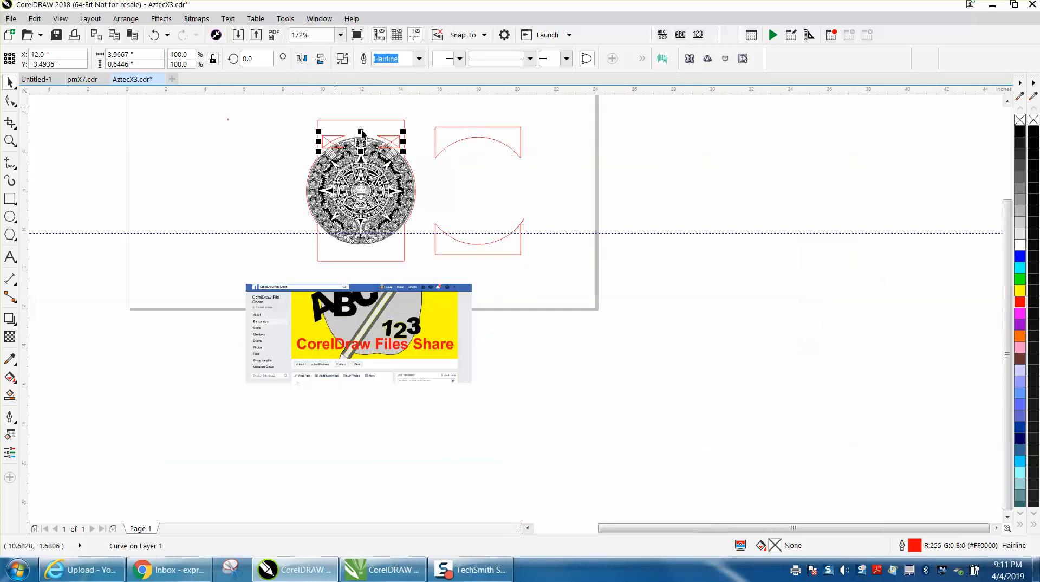
{"action": "left_click_drag", "start_coordinate": [361, 154], "coordinate": [362, 199]}
{"action": "left_click", "coordinate": [155, 35]}
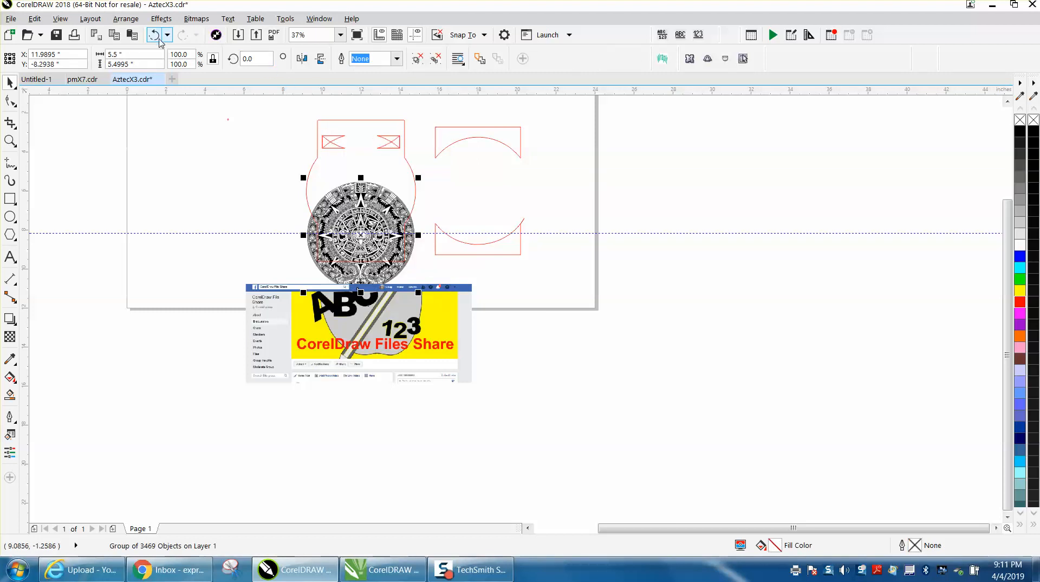
{"action": "left_click", "coordinate": [395, 142]}
{"action": "left_click_drag", "start_coordinate": [398, 161], "coordinate": [404, 247]}
{"action": "left_click", "coordinate": [154, 35]}
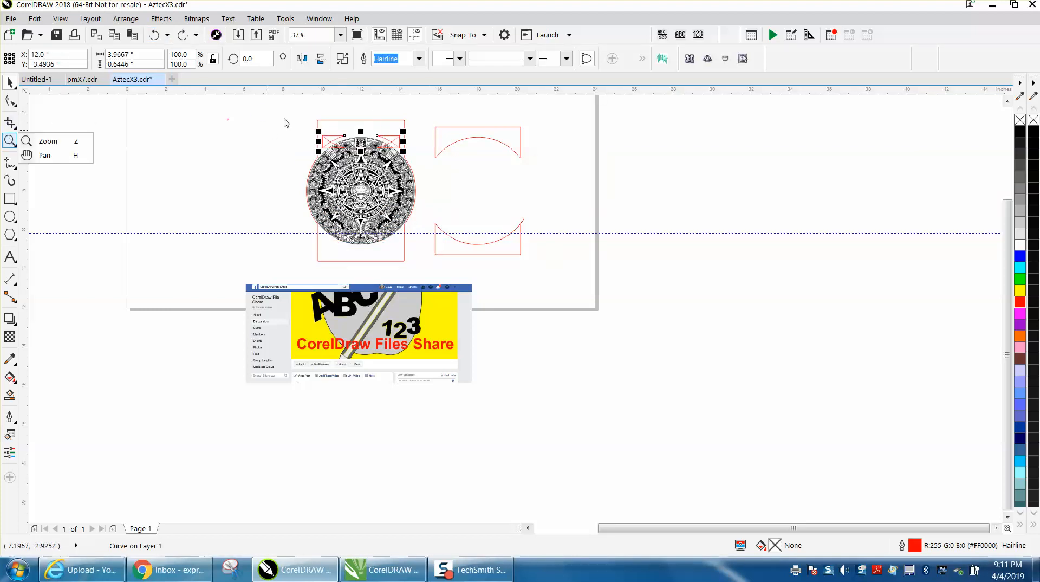
Step: Move the mirrored corner cutouts straight down to about Y -8.53 inches, matching the calendar's lower edge
{"action": "left_click", "coordinate": [10, 141]}
{"action": "left_click", "coordinate": [50, 140]}
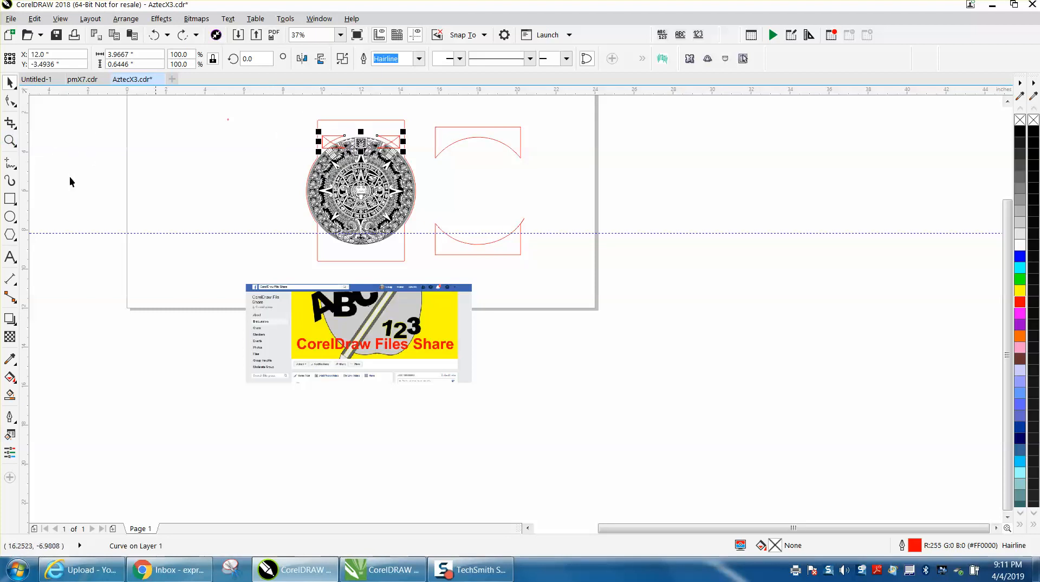
{"action": "left_click_drag", "start_coordinate": [306, 132], "coordinate": [504, 258]}
{"action": "left_click", "coordinate": [9, 83]}
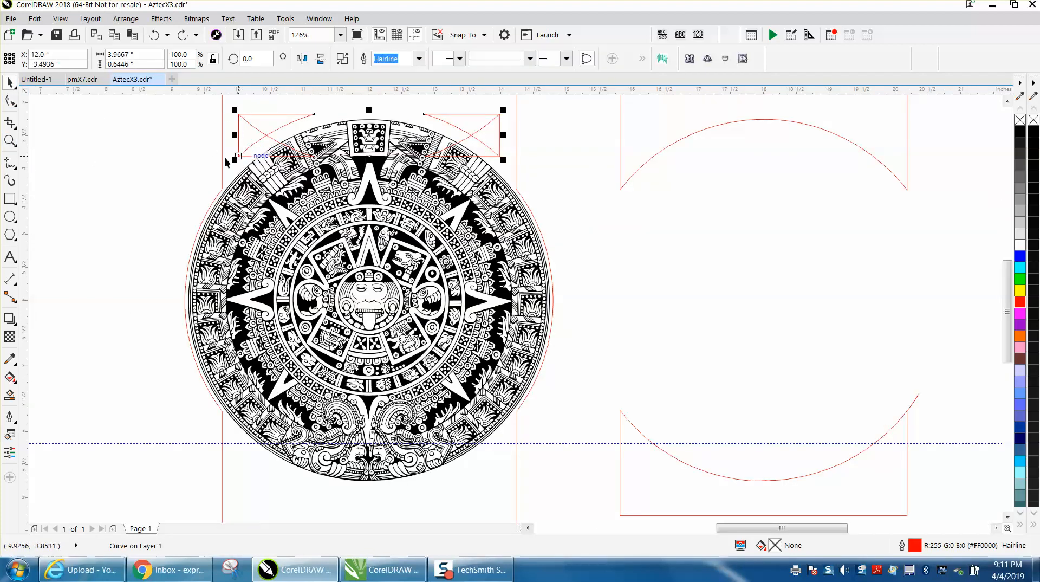
{"action": "left_click", "coordinate": [161, 143]}
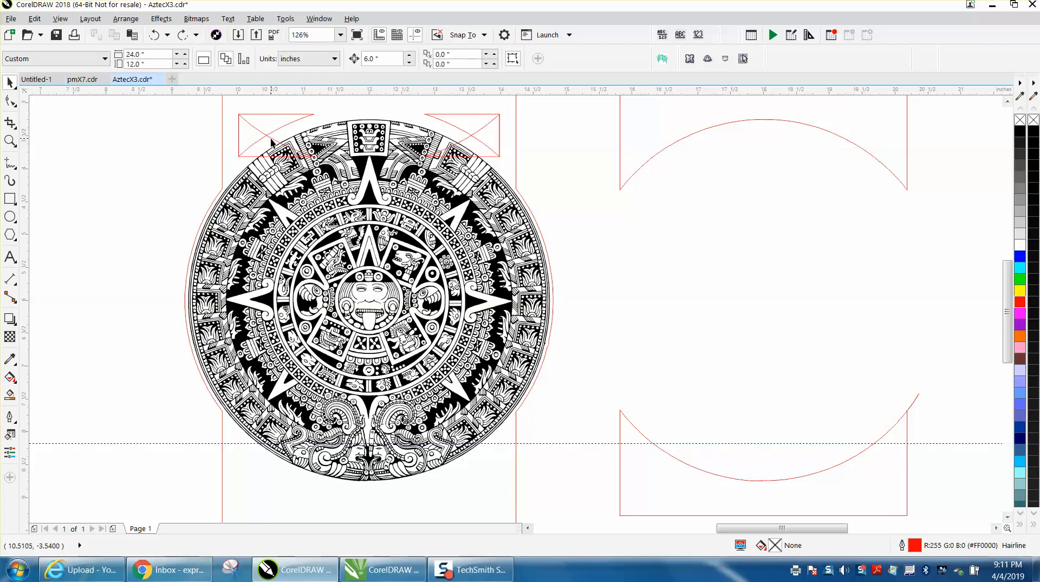
{"action": "left_click", "coordinate": [271, 139]}
{"action": "left_click_drag", "start_coordinate": [272, 139], "coordinate": [277, 469]}
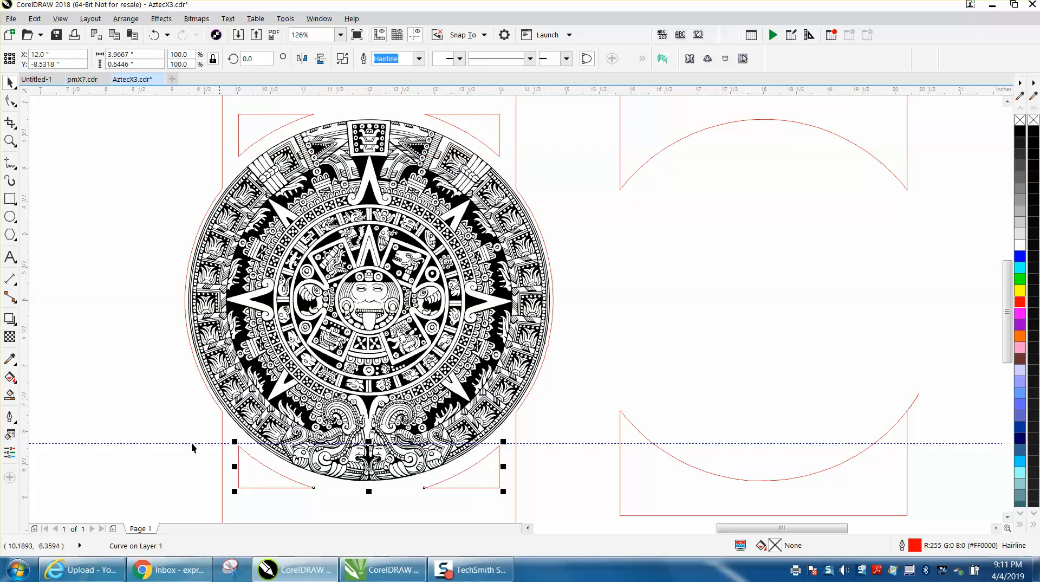
{"action": "left_click", "coordinate": [58, 401]}
Step: Delete the two leftover red outline pieces with curved edges beside the calendar
{"action": "scroll", "coordinate": [67, 393], "scroll_direction": "down", "scroll_amount": 2}
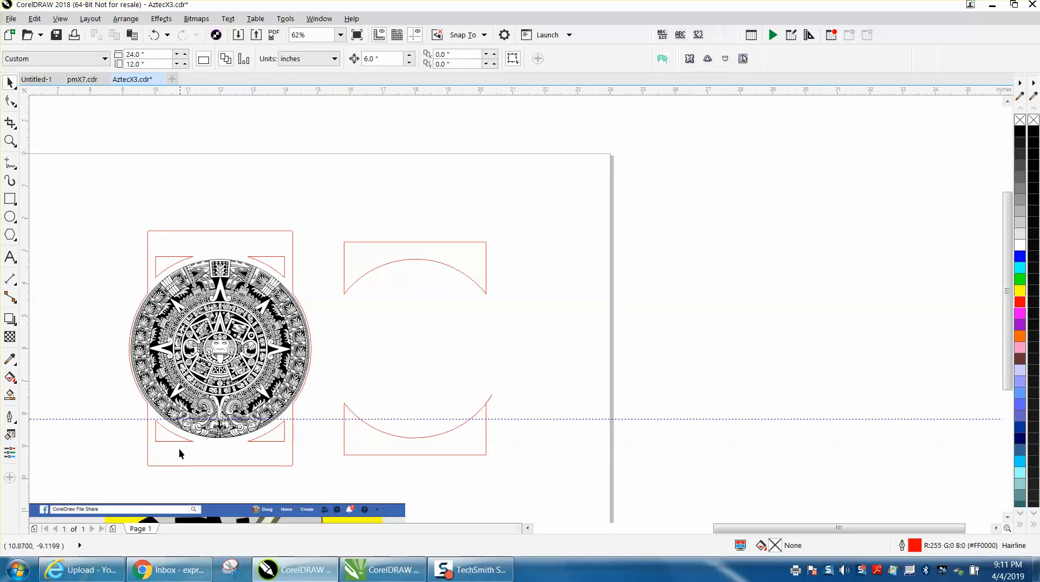
{"action": "left_click", "coordinate": [343, 244]}
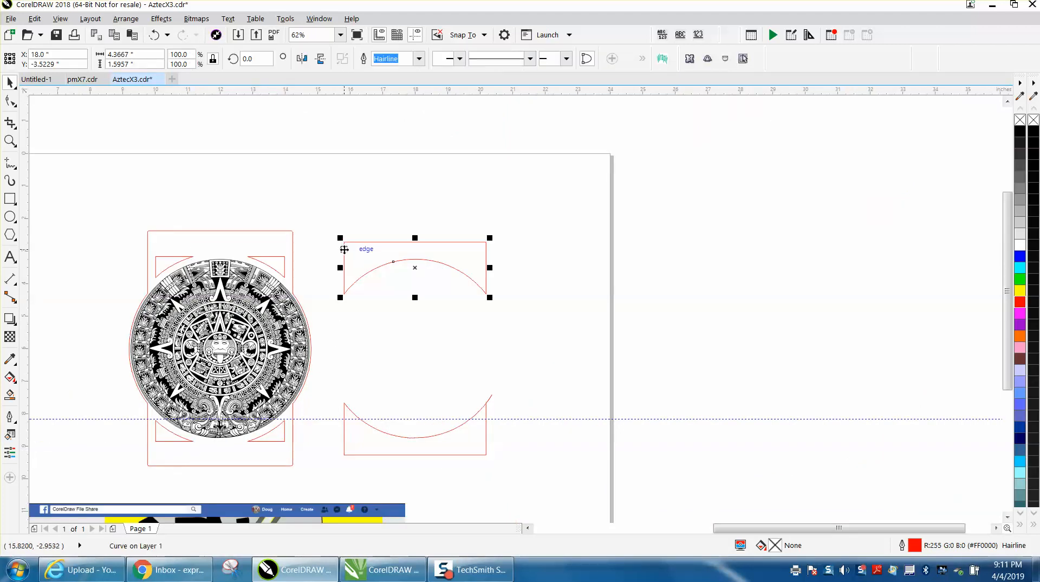
{"action": "key", "text": "Delete"}
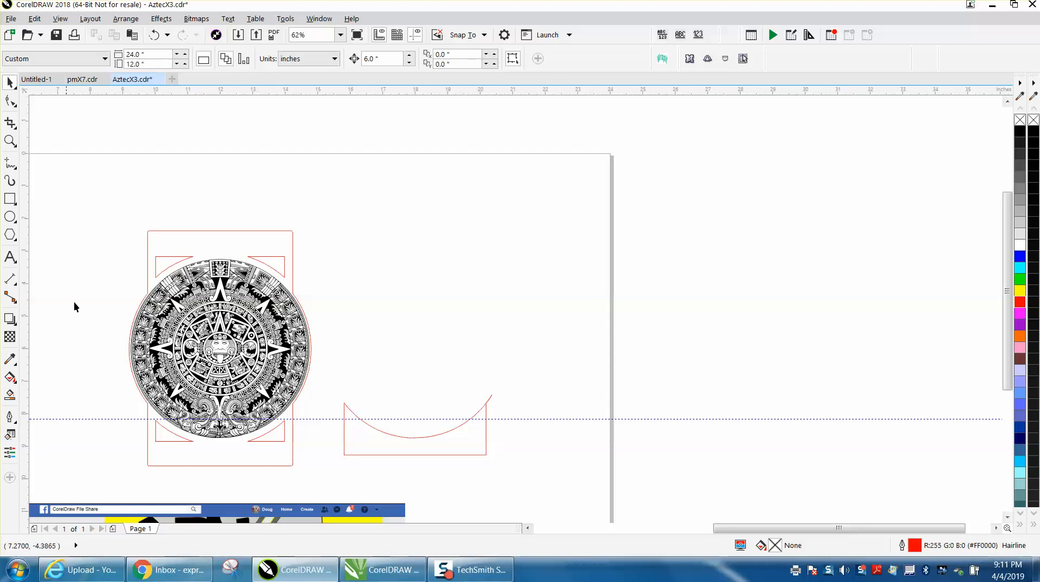
{"action": "left_click", "coordinate": [376, 426]}
{"action": "key", "text": "Delete"}
Step: Add the artistic text "Express Yourself" and place it in the outline's top extension above the calendar
{"action": "left_click", "coordinate": [10, 256]}
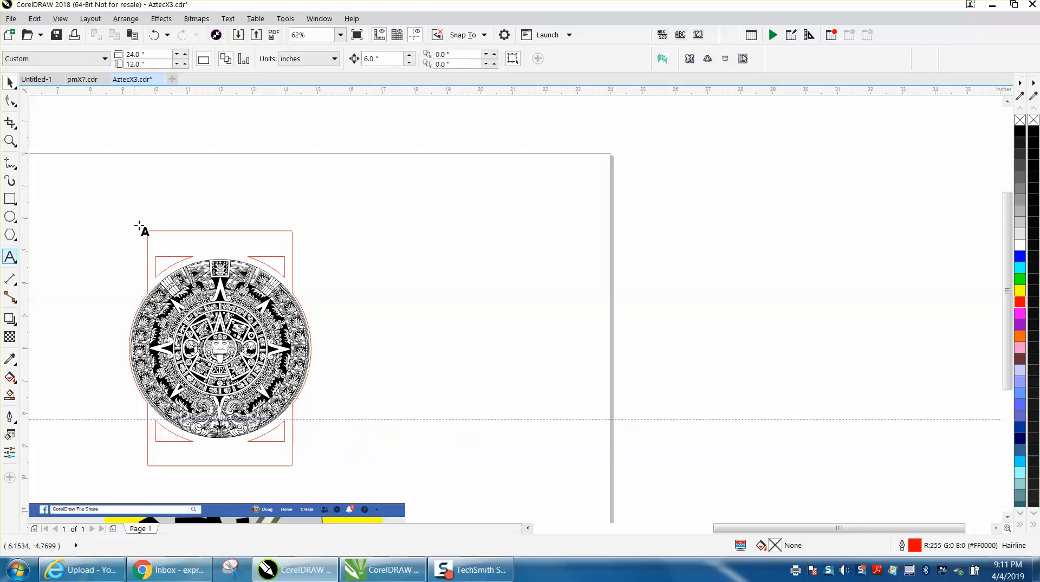
{"action": "left_click", "coordinate": [148, 223]}
{"action": "left_click", "coordinate": [148, 222]}
{"action": "type", "text": "Express Your"}
{"action": "left_click", "coordinate": [10, 82]}
{"action": "left_click_drag", "start_coordinate": [192, 225], "coordinate": [220, 250]}
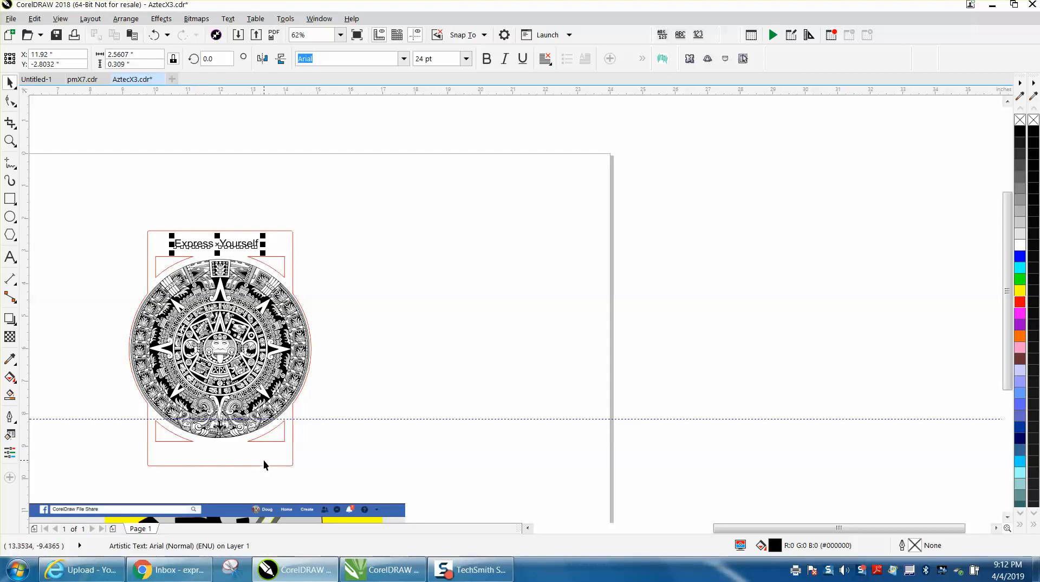
{"action": "left_click", "coordinate": [9, 140]}
{"action": "left_click_drag", "start_coordinate": [154, 221], "coordinate": [399, 432]}
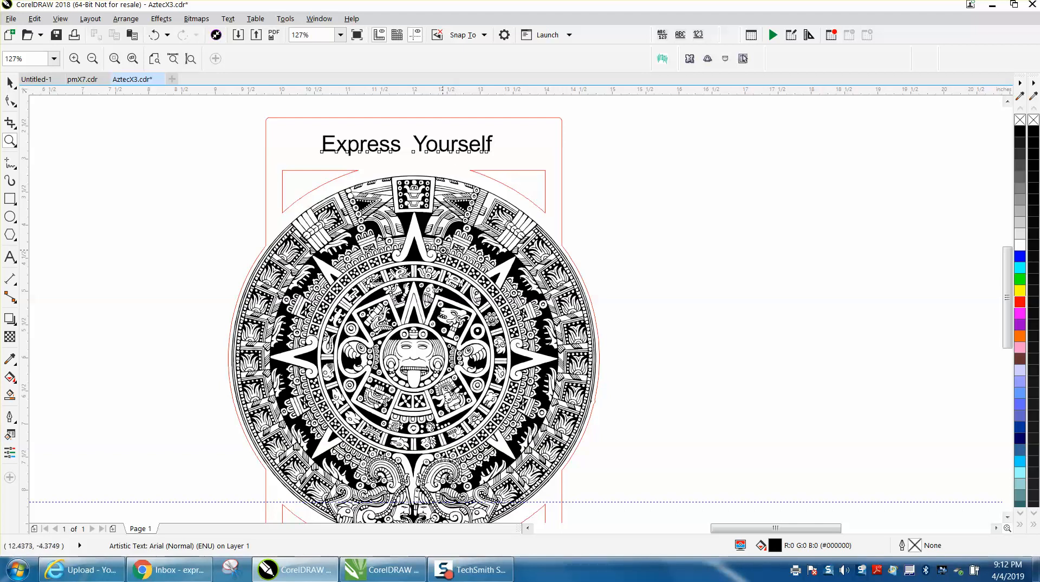
{"action": "left_click_drag", "start_coordinate": [421, 265], "coordinate": [471, 321]}
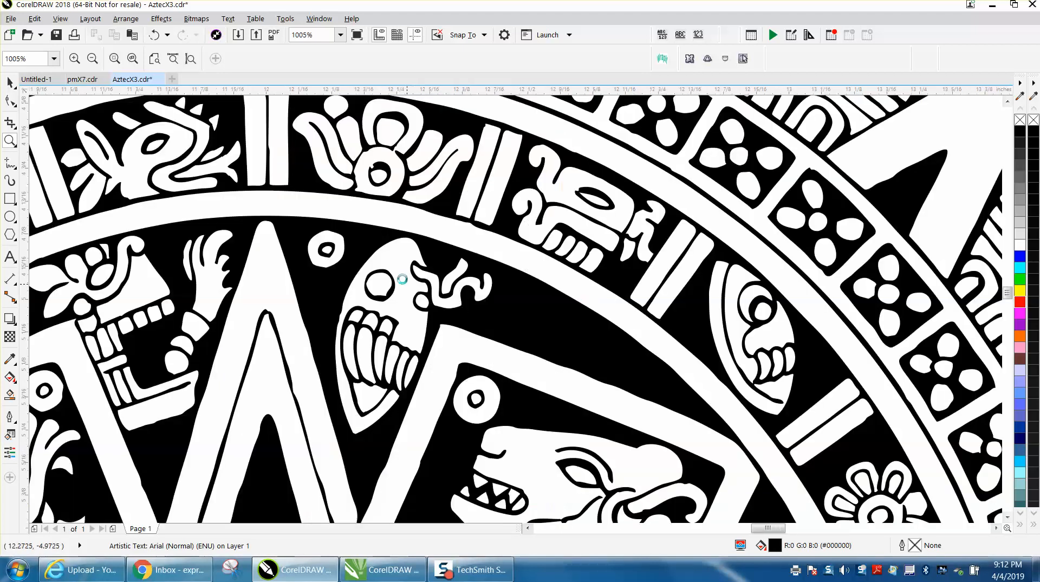
{"action": "scroll", "coordinate": [380, 262], "scroll_direction": "down", "scroll_amount": 2}
{"action": "scroll", "coordinate": [353, 239], "scroll_direction": "down", "scroll_amount": 2}
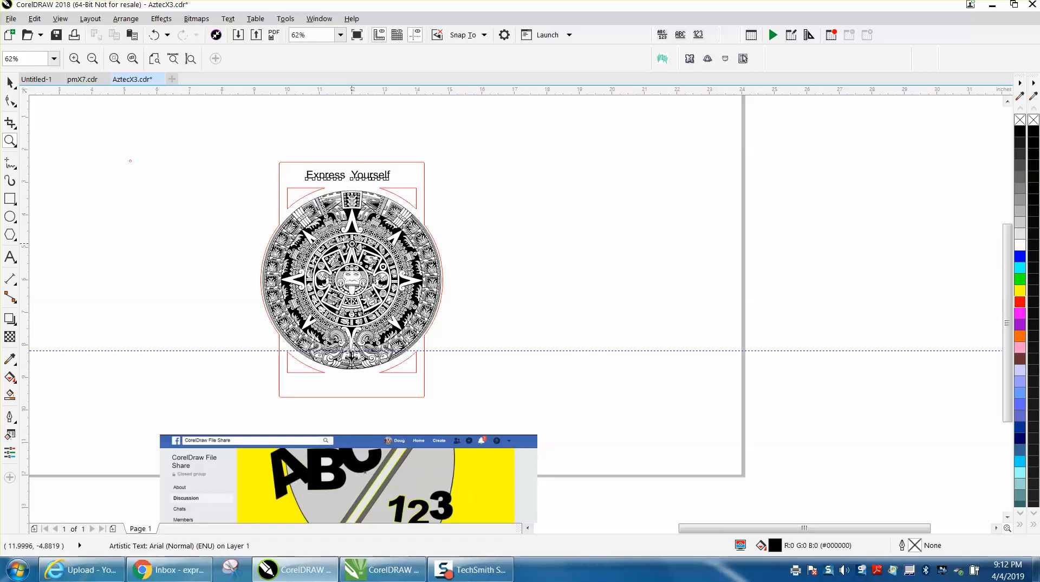
Step: Delete the "Express Yourself" text from the outline's top extension
{"action": "left_click", "coordinate": [9, 82]}
{"action": "key", "text": "space"}
{"action": "left_click_drag", "start_coordinate": [239, 128], "coordinate": [543, 420]}
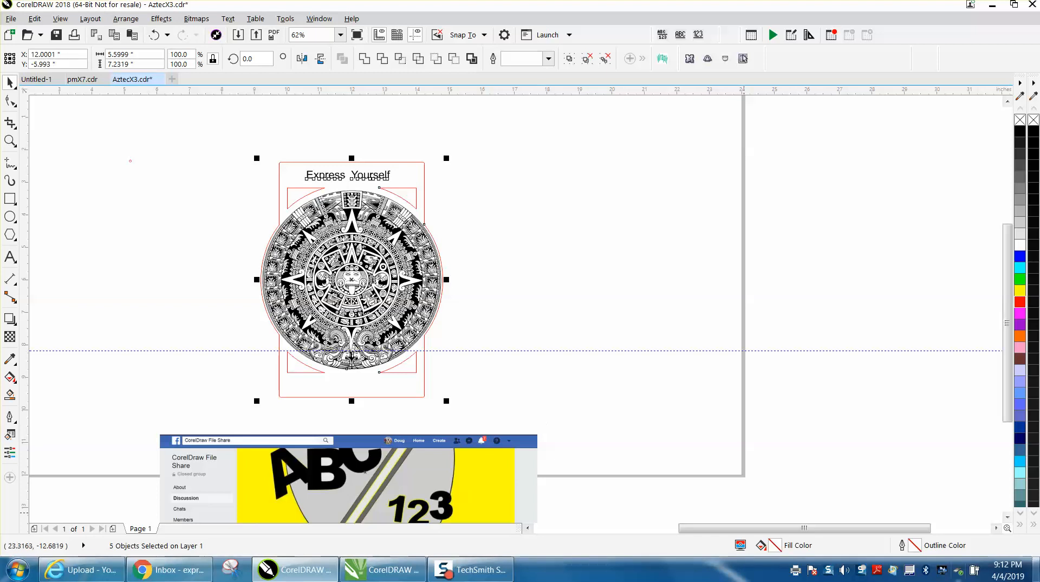
{"action": "left_click", "coordinate": [385, 175]}
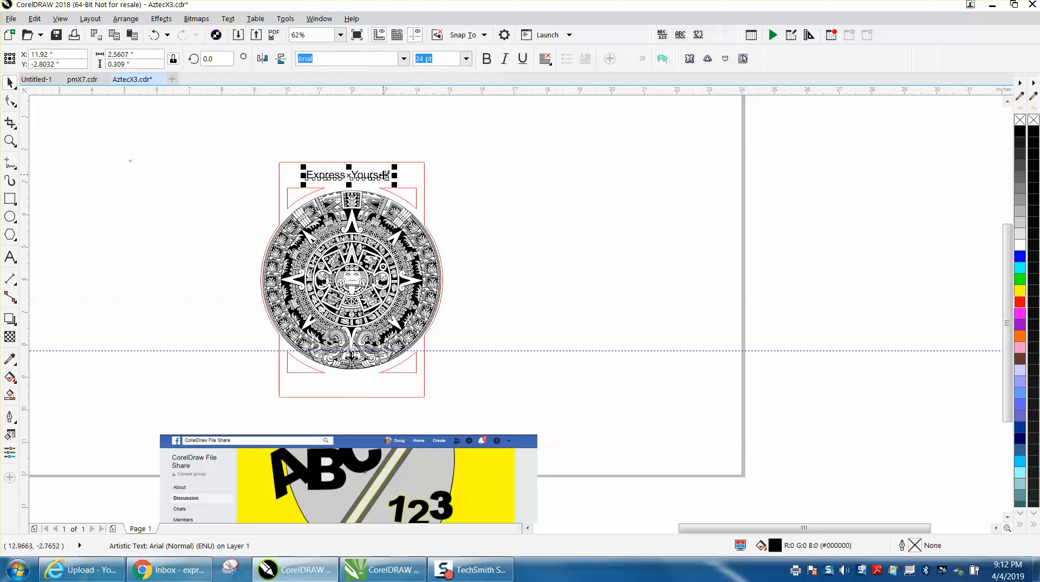
{"action": "key", "text": "Delete"}
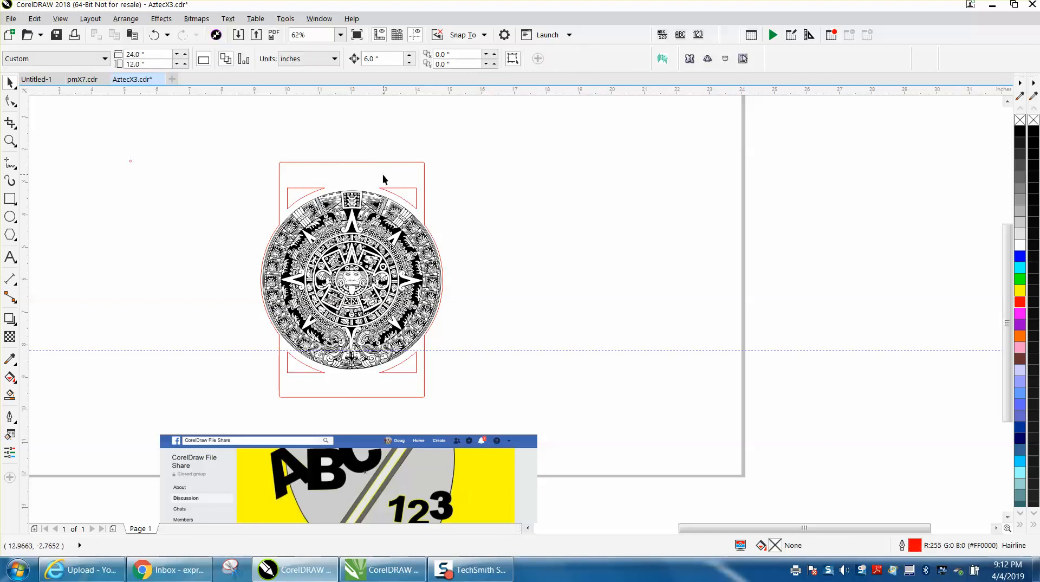
Step: Group the calendar with its red outline and corner cutouts, and scale the group proportionally to 3 inches high
{"action": "left_click_drag", "start_coordinate": [256, 141], "coordinate": [484, 432]}
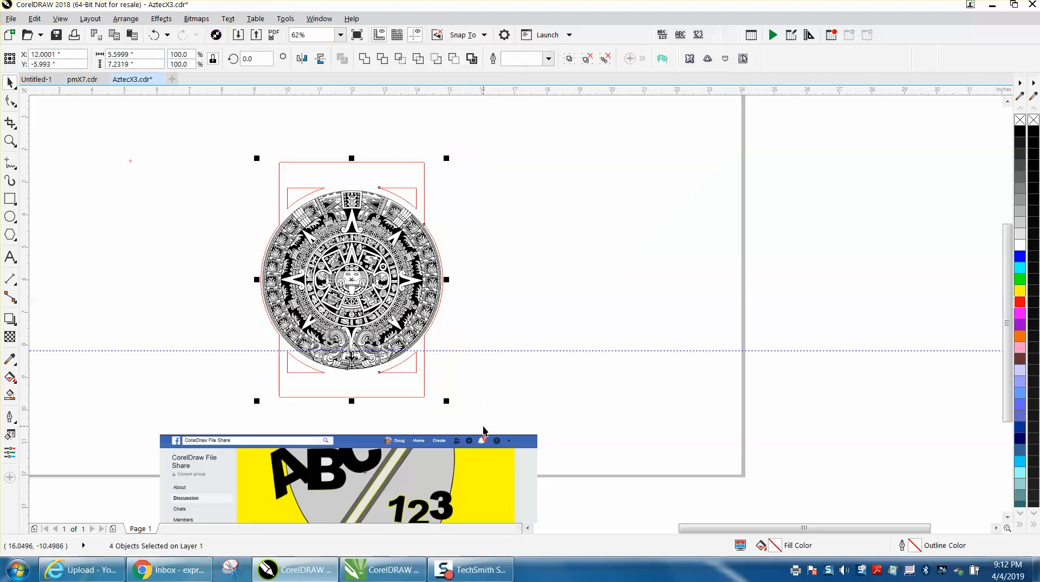
{"action": "key", "text": "ctrl+g"}
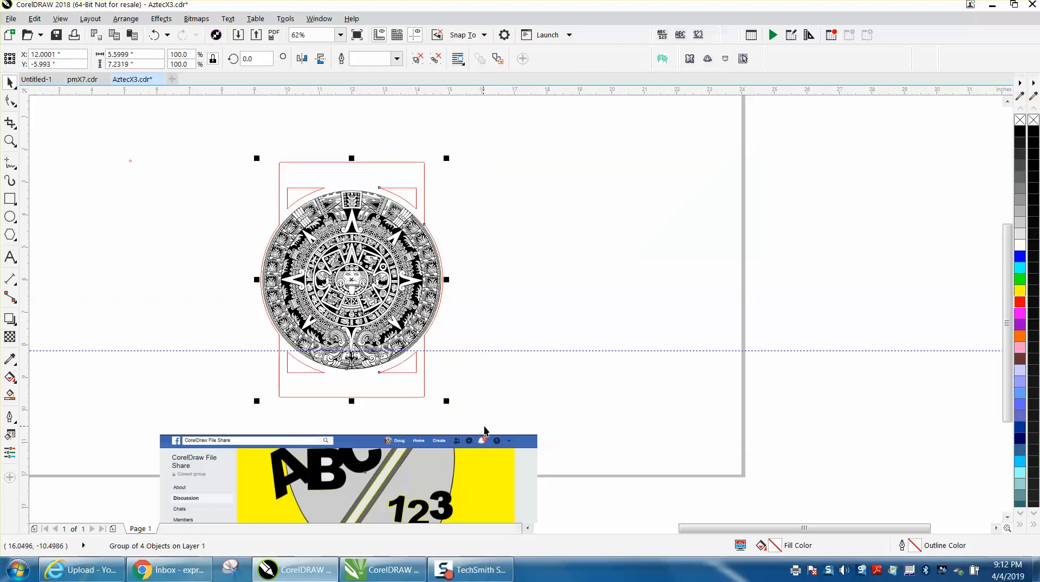
{"action": "left_click", "coordinate": [133, 64]}
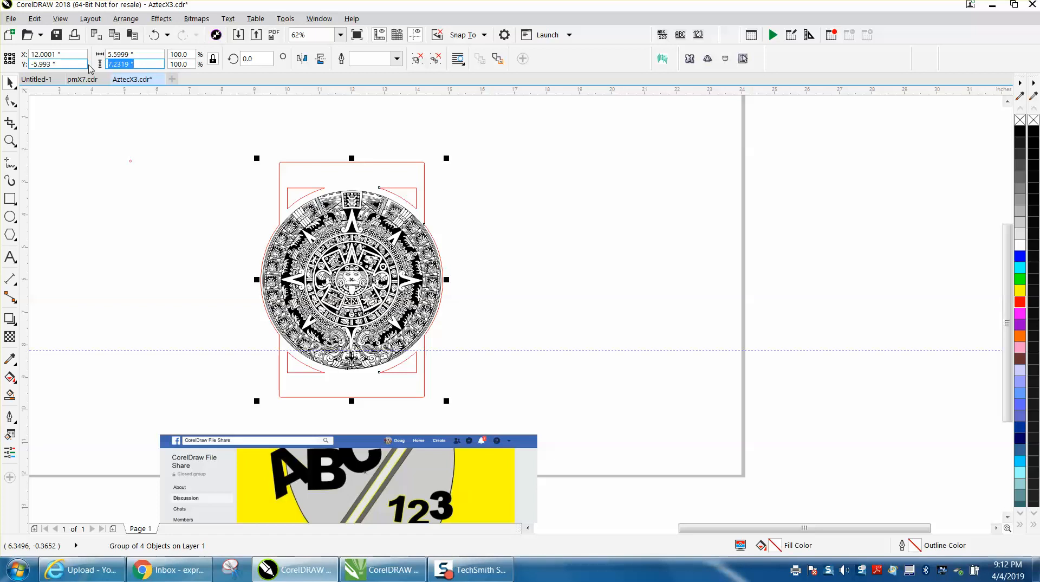
{"action": "type", "text": "3"}
{"action": "key", "text": "Return"}
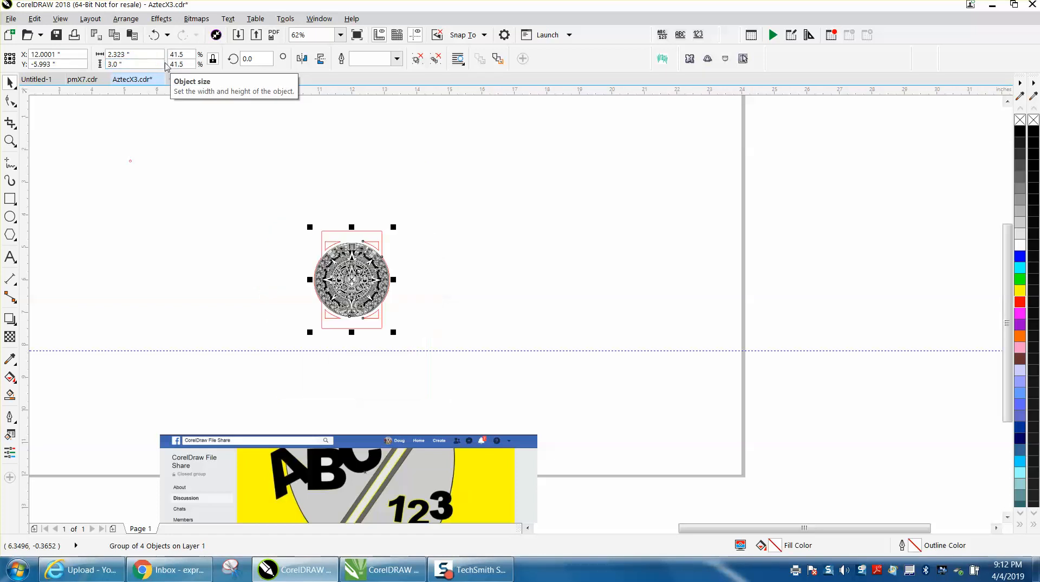
Step: Move the calendar group about 4 inches left and 1.7 inches up, and examine it up close
{"action": "left_click_drag", "start_coordinate": [368, 268], "coordinate": [238, 212]}
{"action": "left_click", "coordinate": [11, 142]}
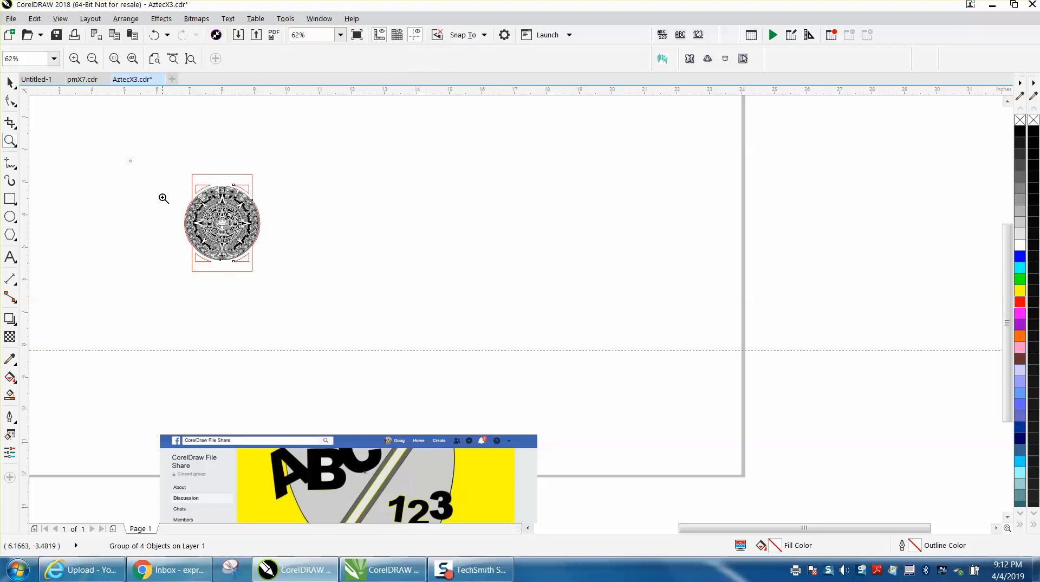
{"action": "left_click_drag", "start_coordinate": [174, 420], "coordinate": [299, 470]}
{"action": "scroll", "coordinate": [247, 328], "scroll_direction": "down", "scroll_amount": 1}
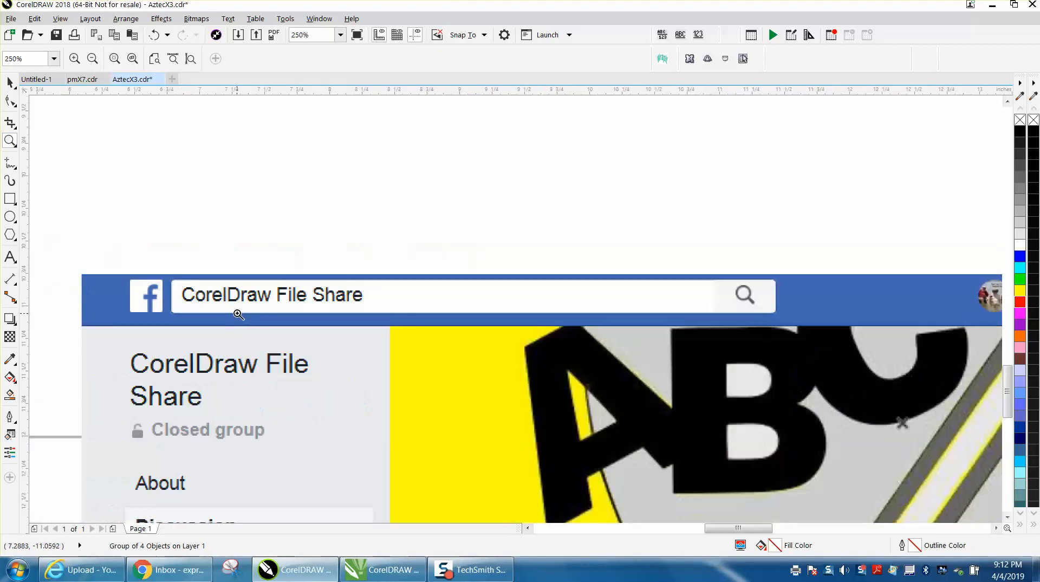
{"action": "scroll", "coordinate": [289, 307], "scroll_direction": "down", "scroll_amount": 1}
{"action": "scroll", "coordinate": [290, 296], "scroll_direction": "down", "scroll_amount": 1}
{"action": "scroll", "coordinate": [293, 287], "scroll_direction": "down", "scroll_amount": 1}
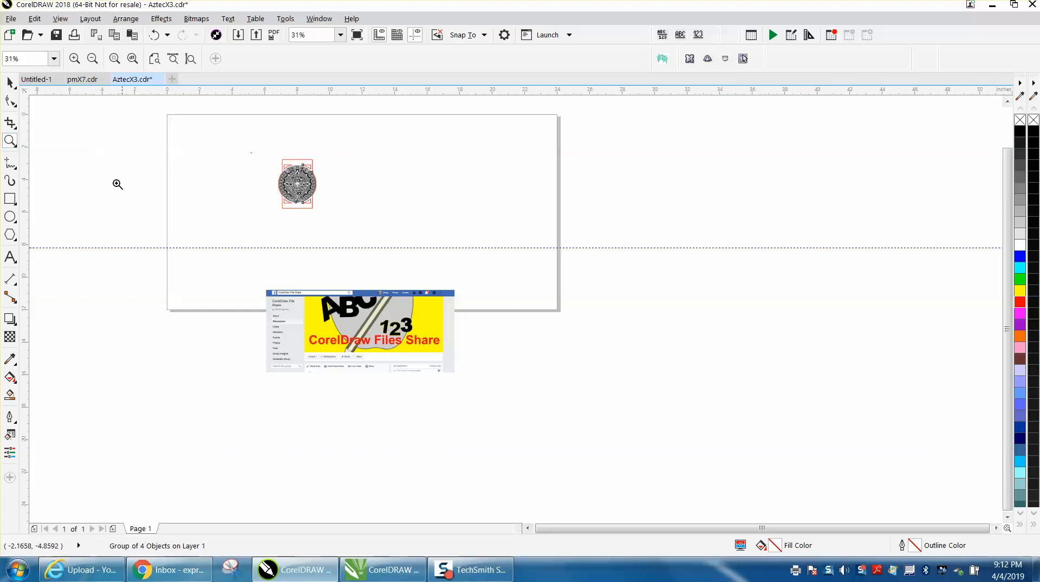
{"action": "left_click_drag", "start_coordinate": [230, 149], "coordinate": [369, 225]}
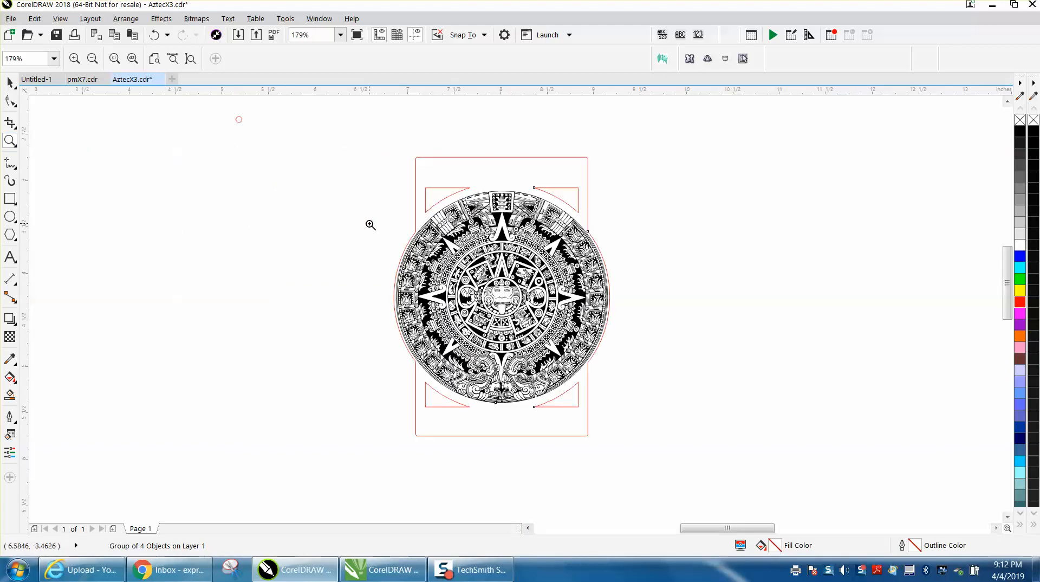